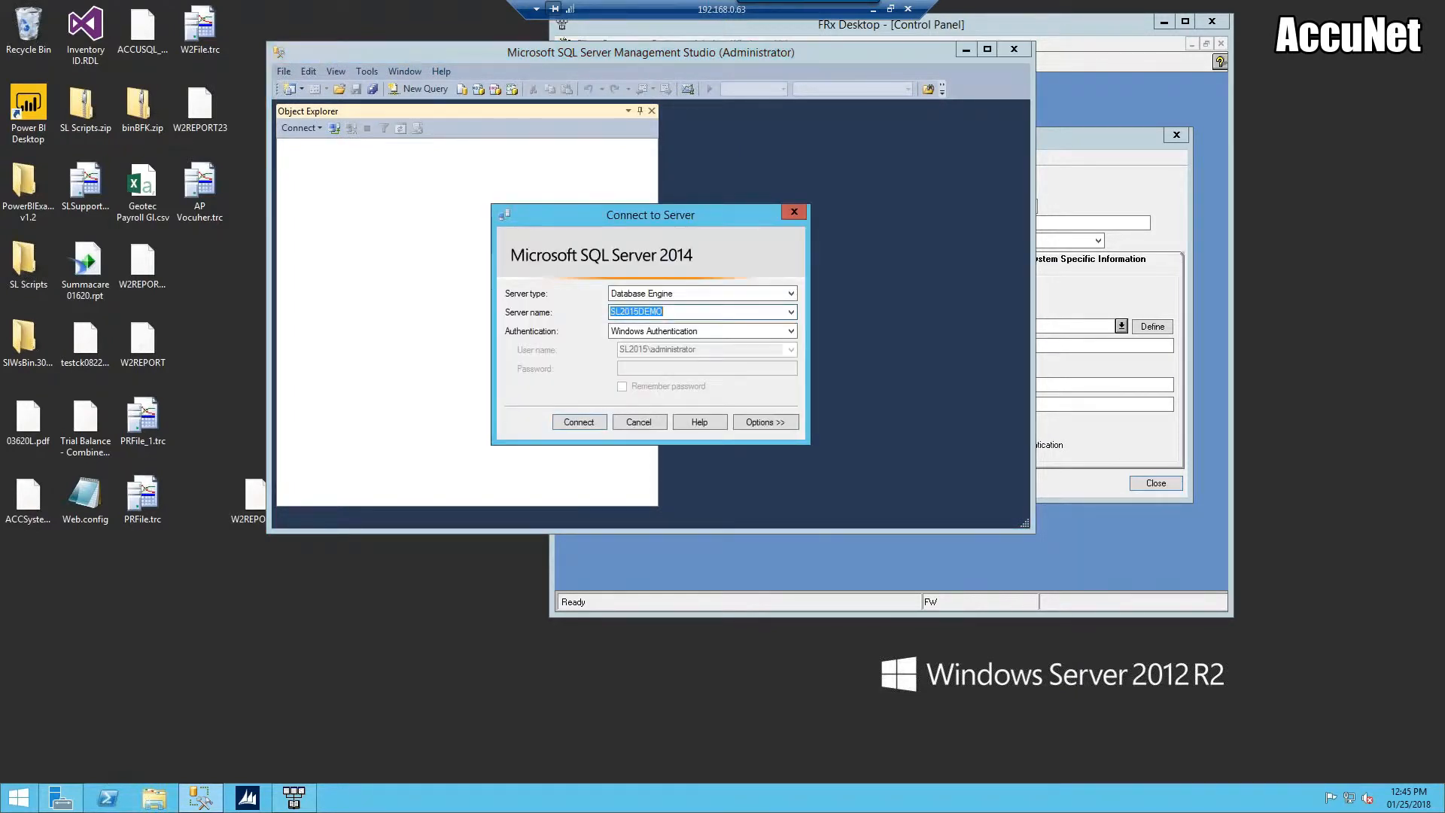
# - Connect to the SL2015DEMO database server with Windows Authentication and expand its Databases and Security > Logins folders
pyautogui.click(577, 422)
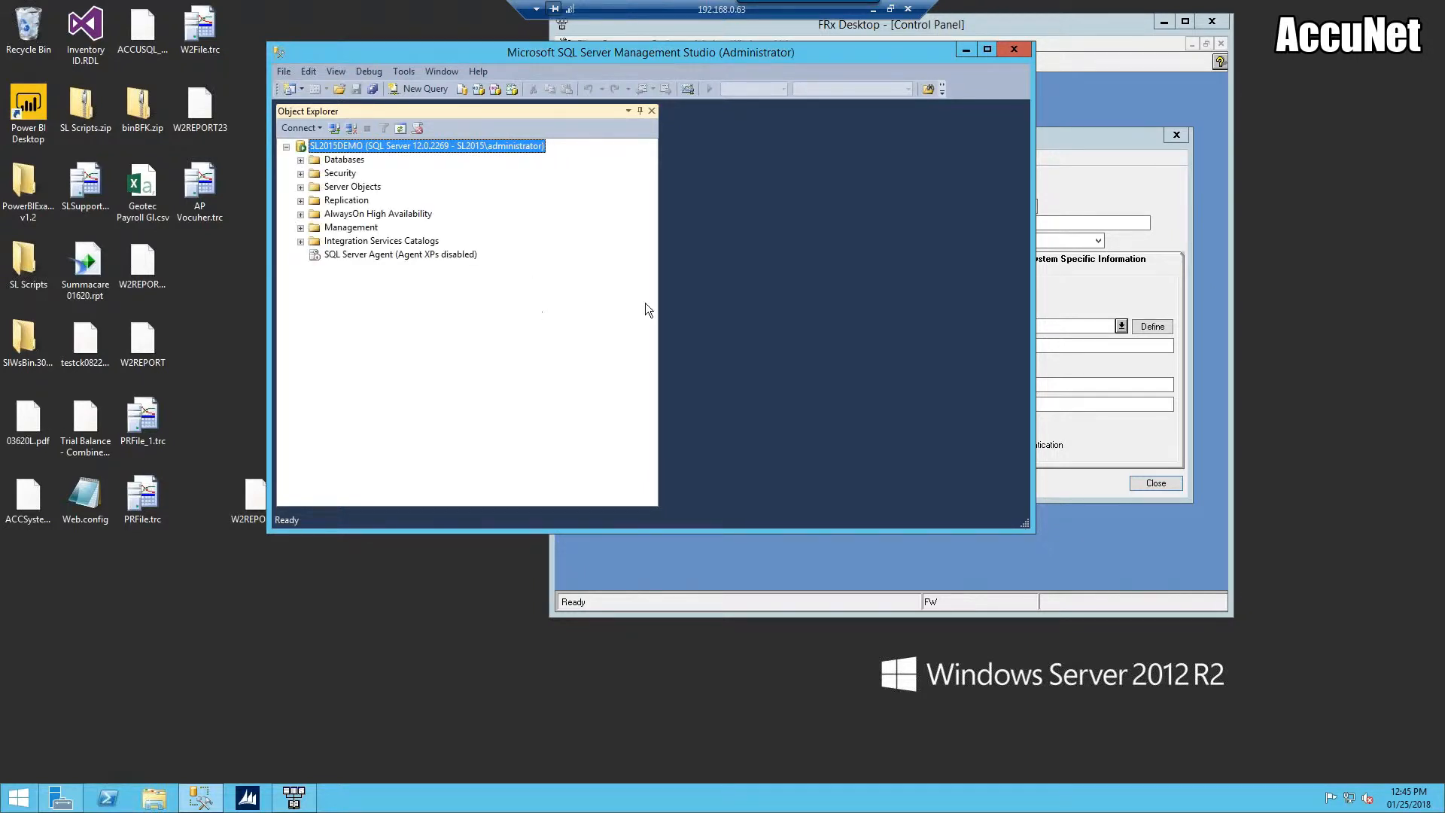
pyautogui.click(301, 160)
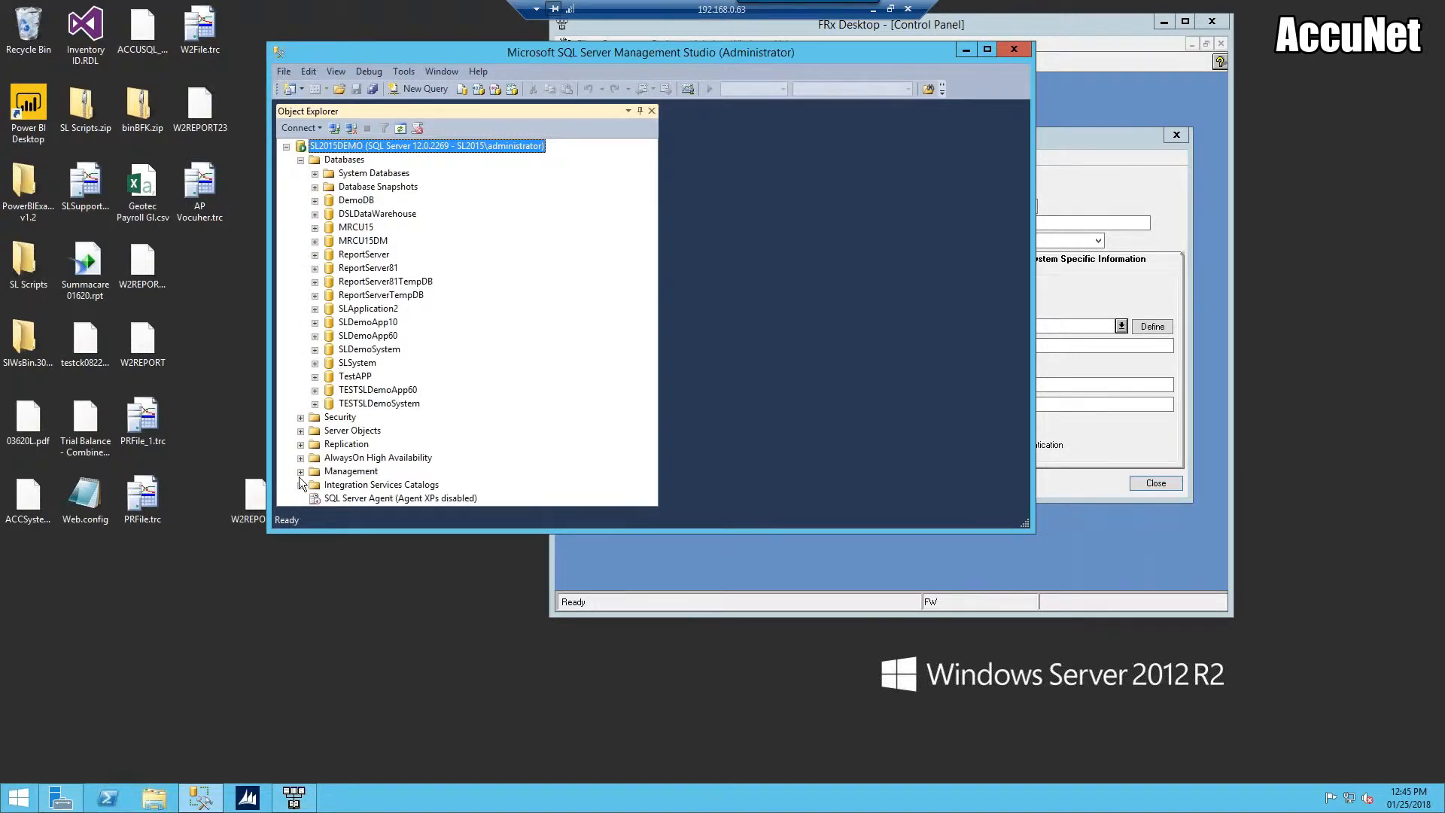
pyautogui.click(302, 419)
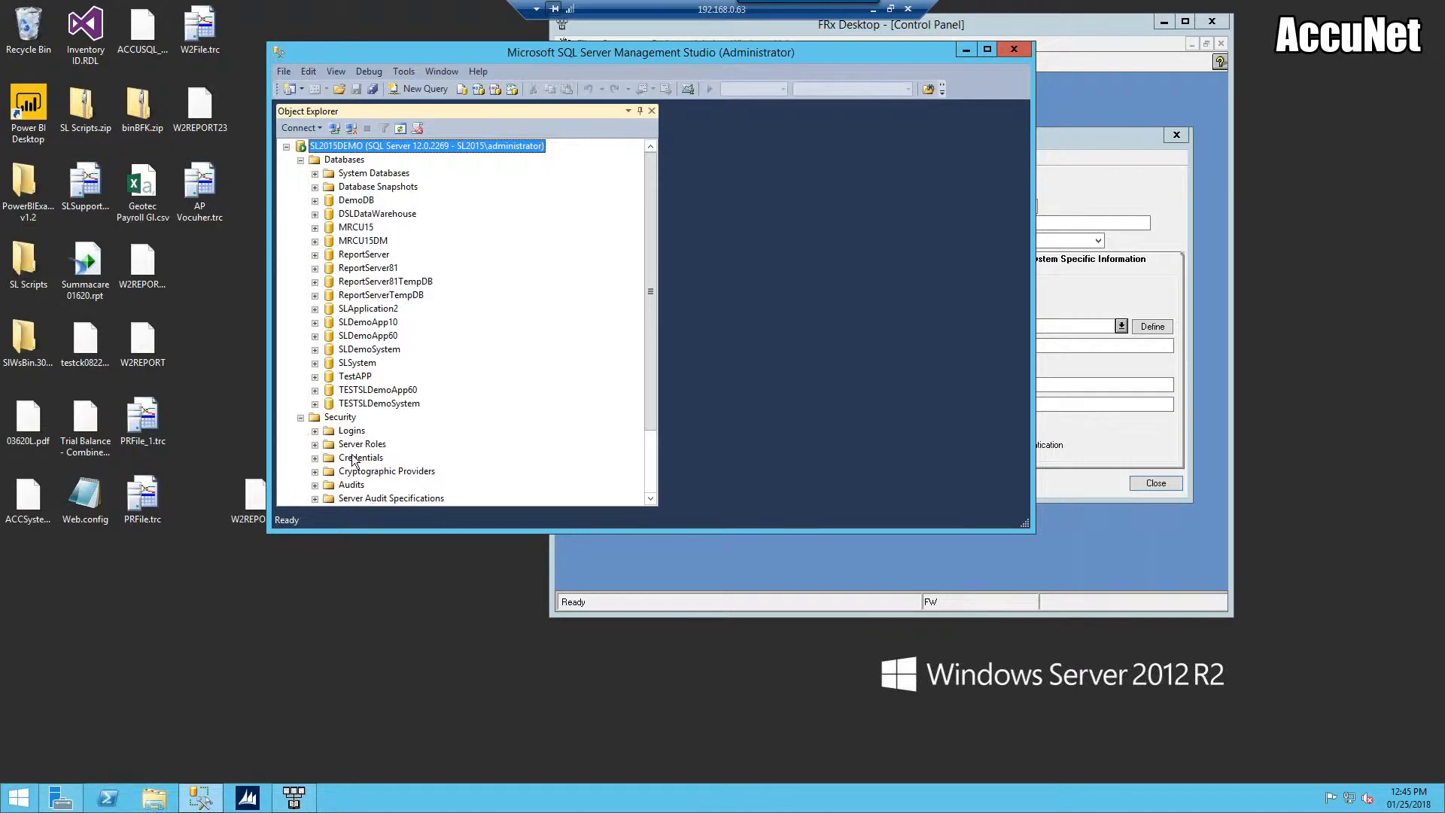
pyautogui.click(316, 431)
pyautogui.scroll(-7, 452, 403)
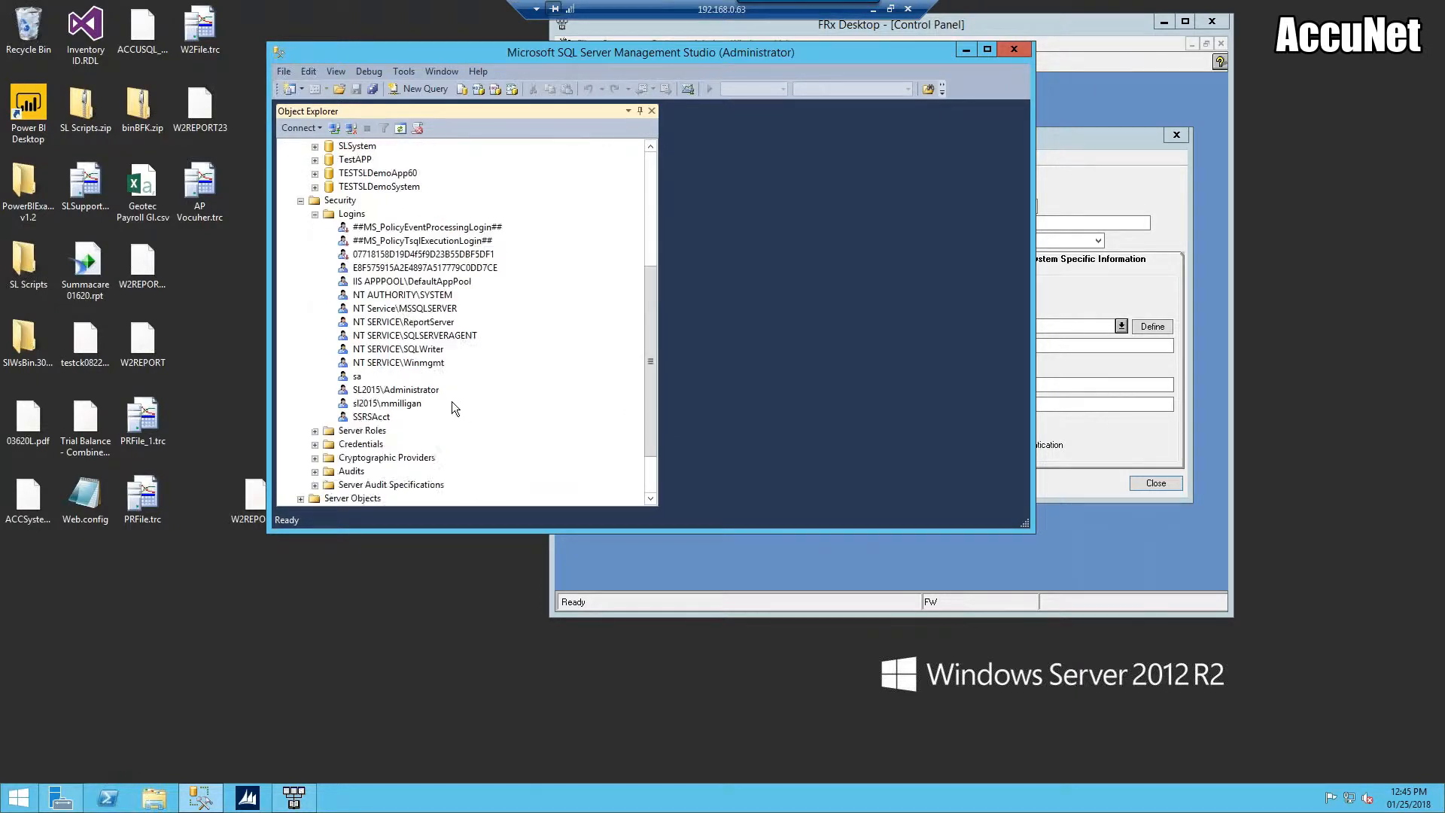
pyautogui.scroll(2, 540, 369)
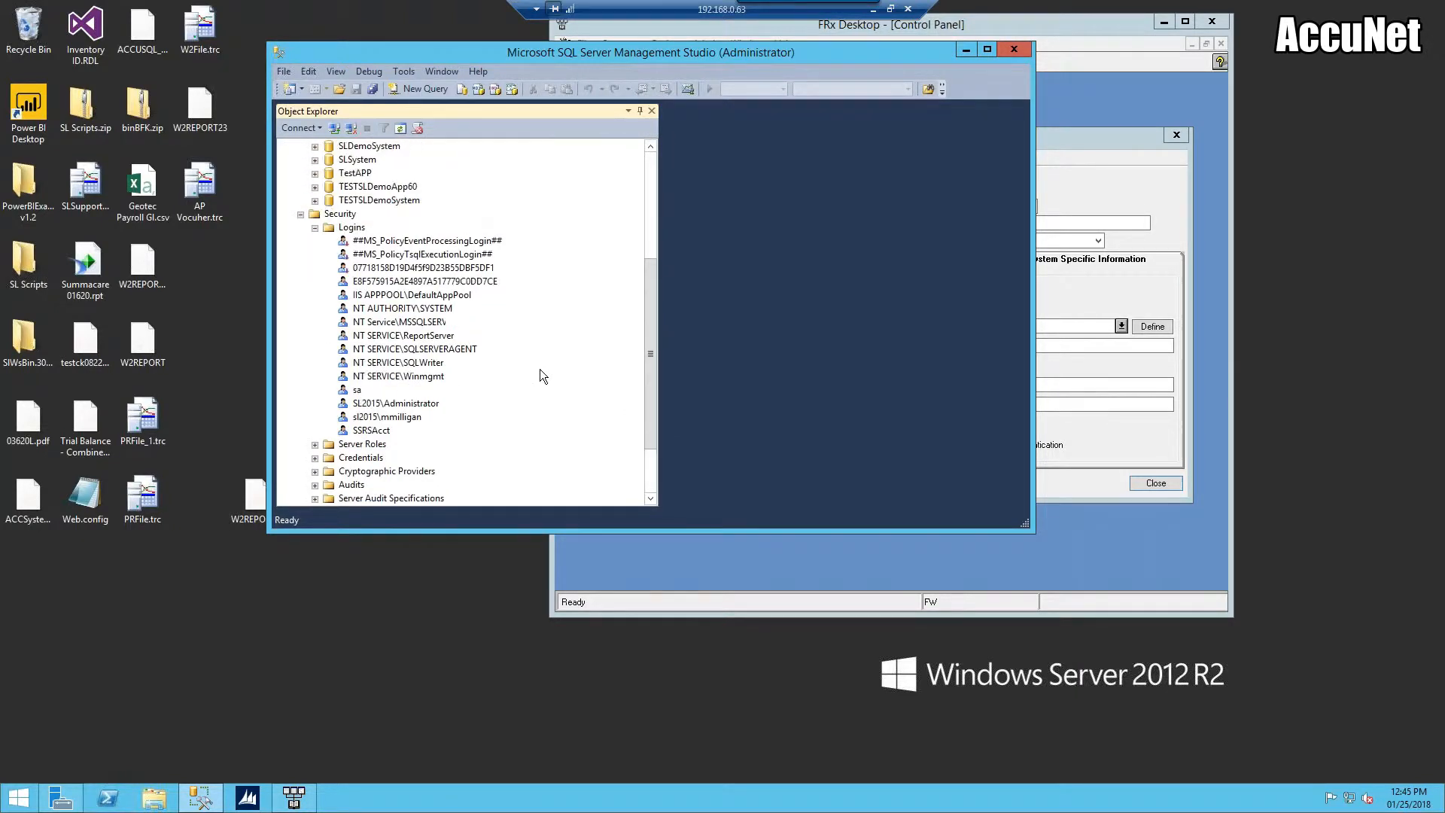
# - Start a new server login named Master80 that uses SQL Server authentication
pyautogui.click(352, 229)
pyautogui.rightClick(352, 230)
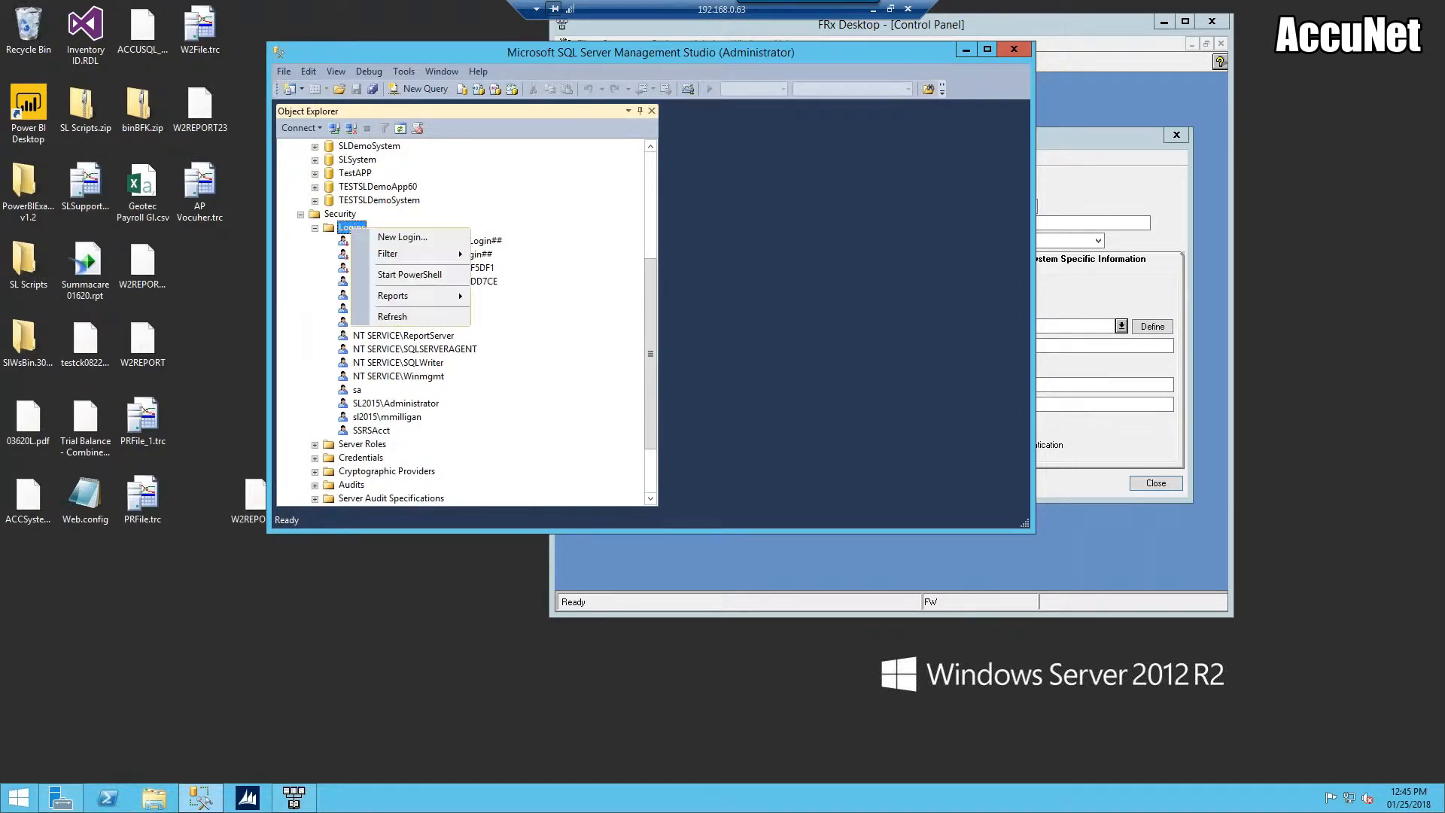
pyautogui.click(399, 238)
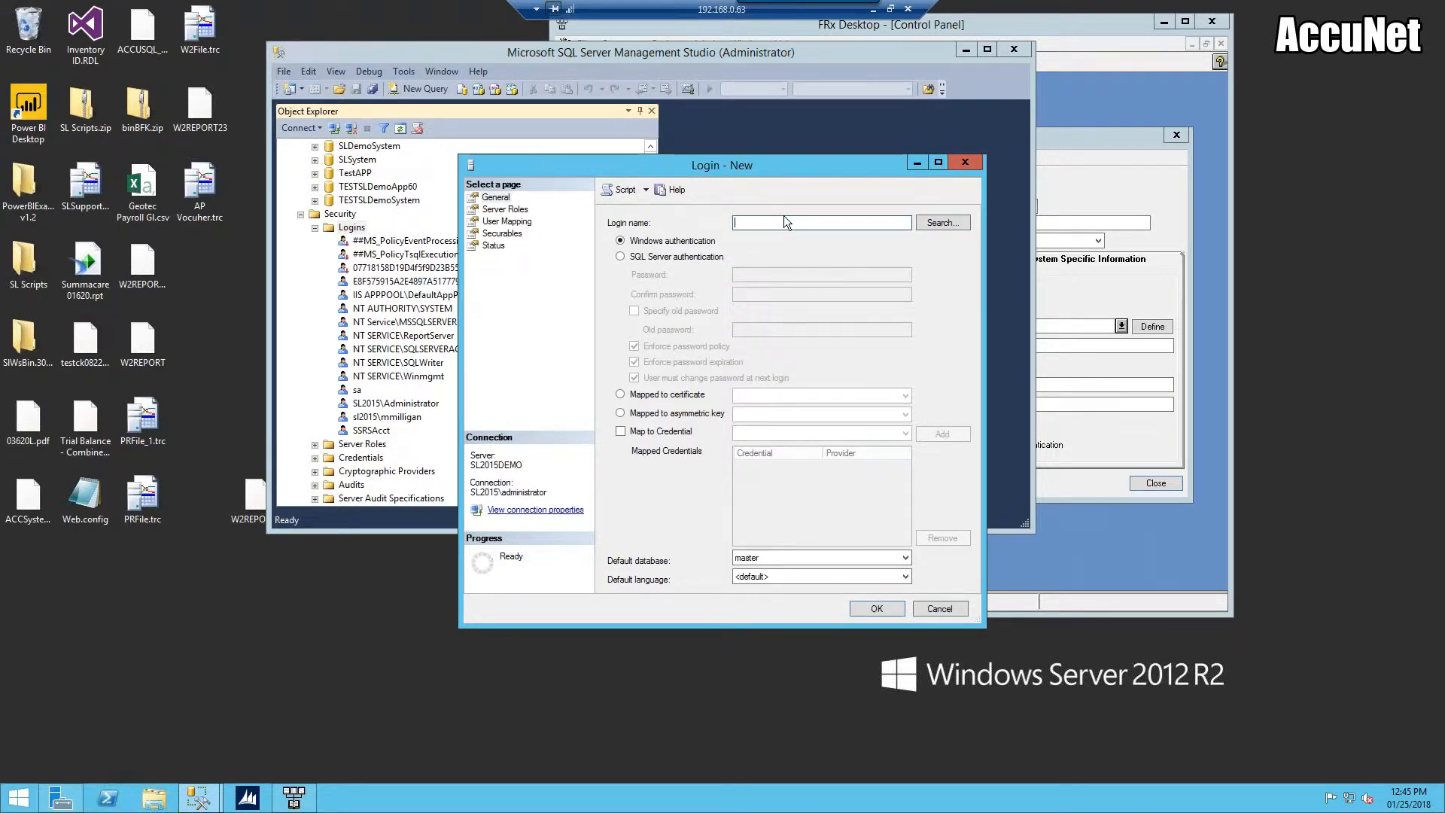
pyautogui.write('Master80')
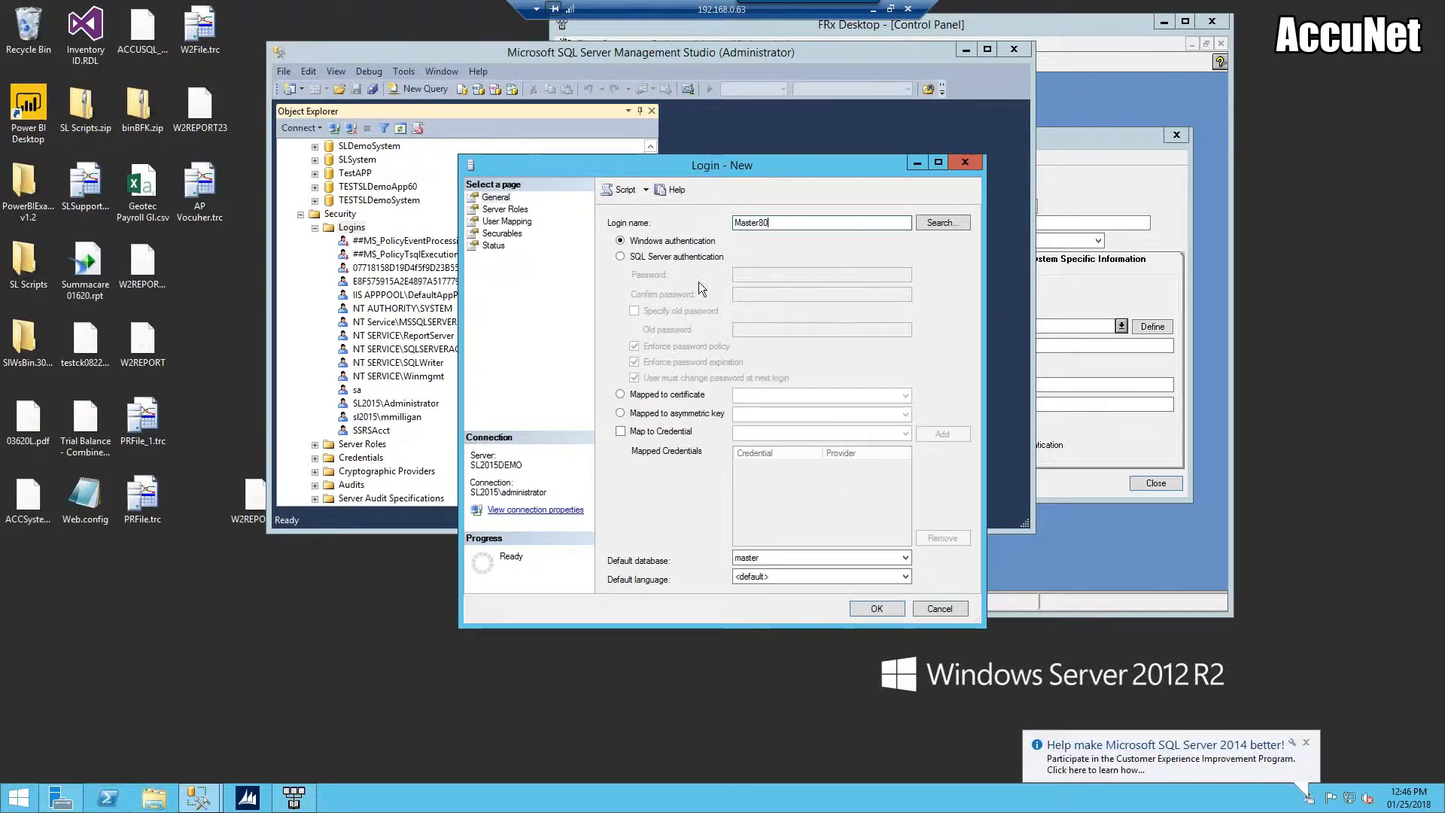
pyautogui.click(685, 253)
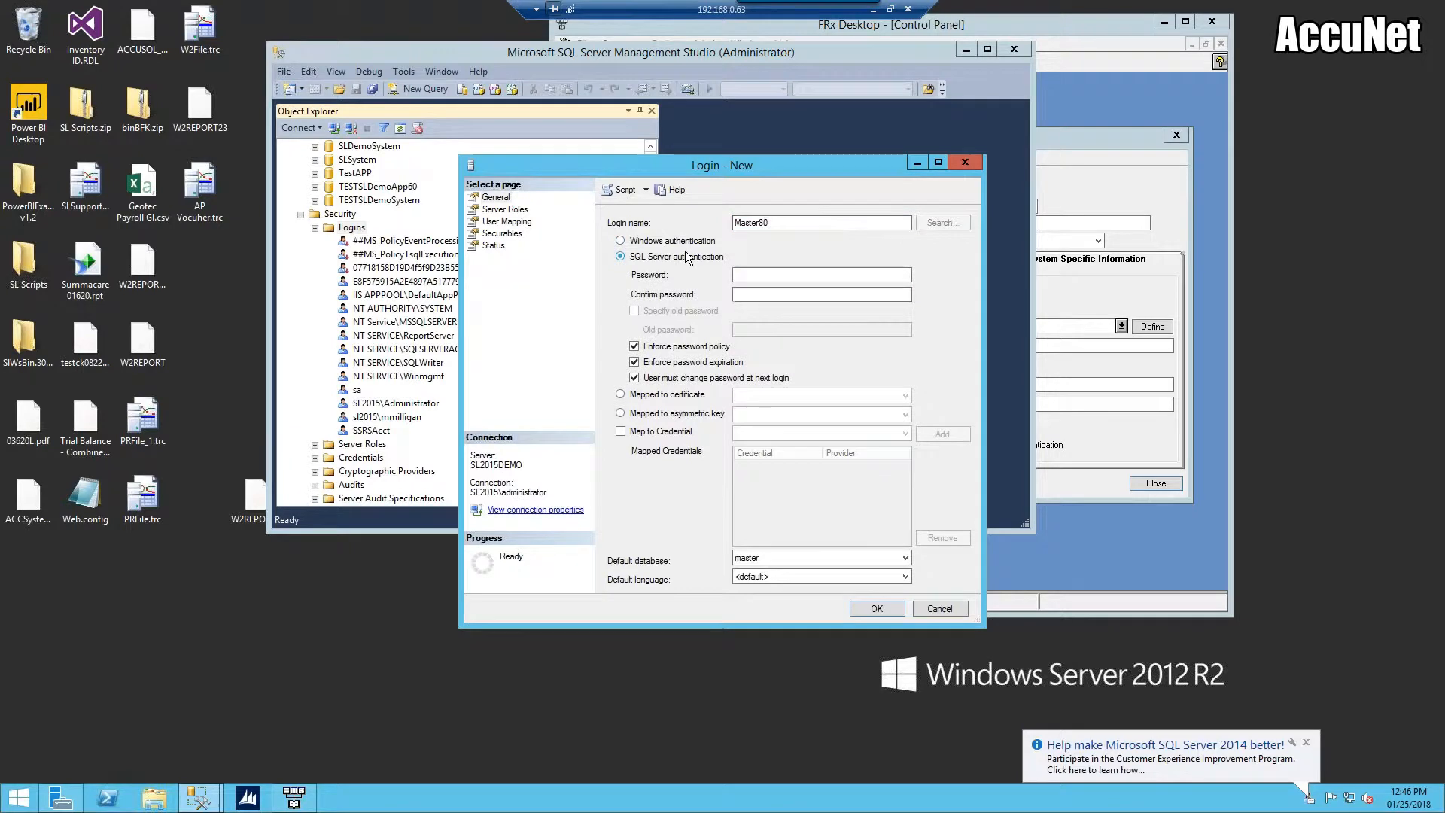
# - Enter and confirm the login's password, and turn off Enforce password policy
pyautogui.click(799, 276)
pyautogui.write('********')
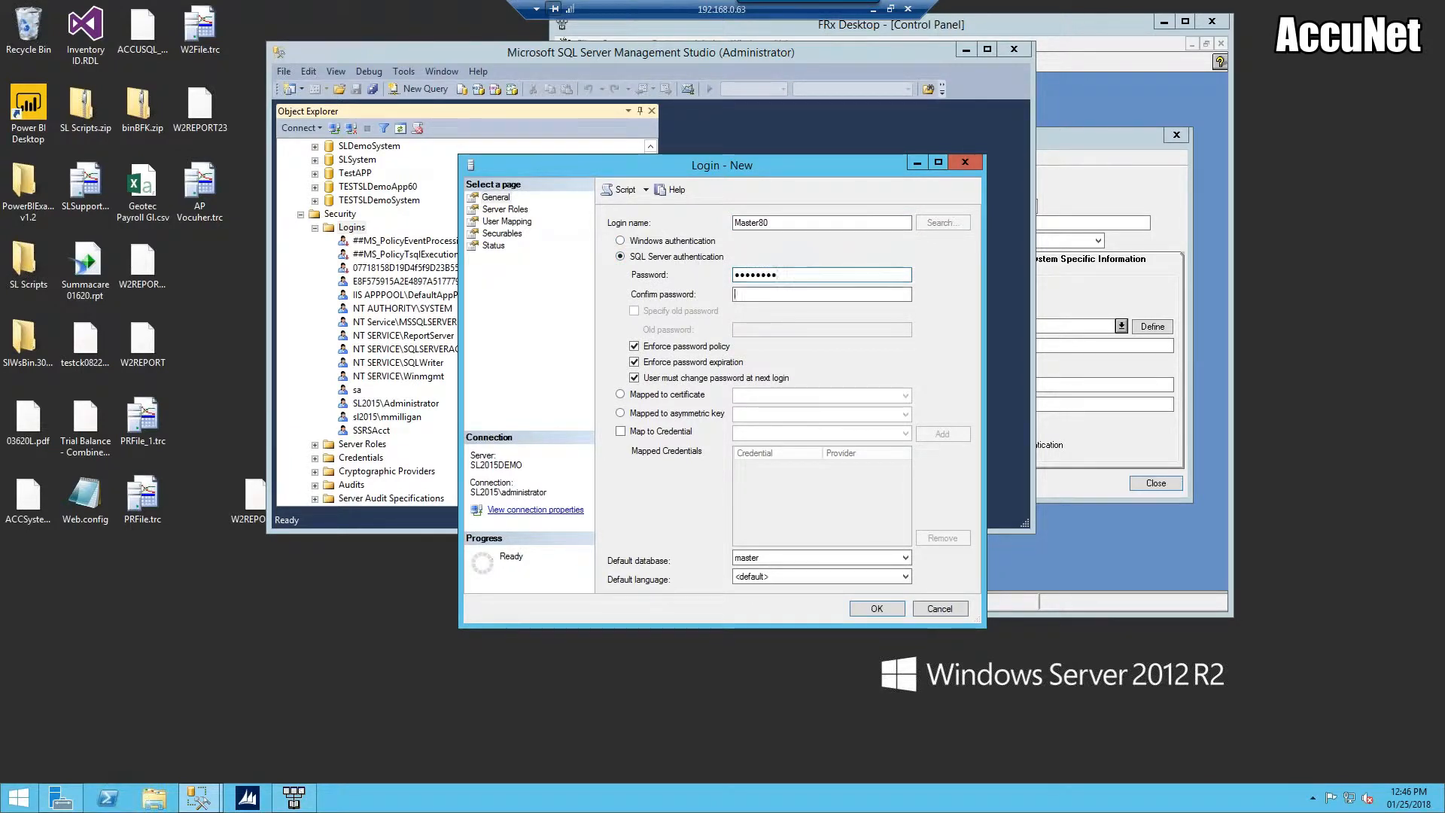
pyautogui.press('Tab')
pyautogui.write('********')
pyautogui.click(635, 346)
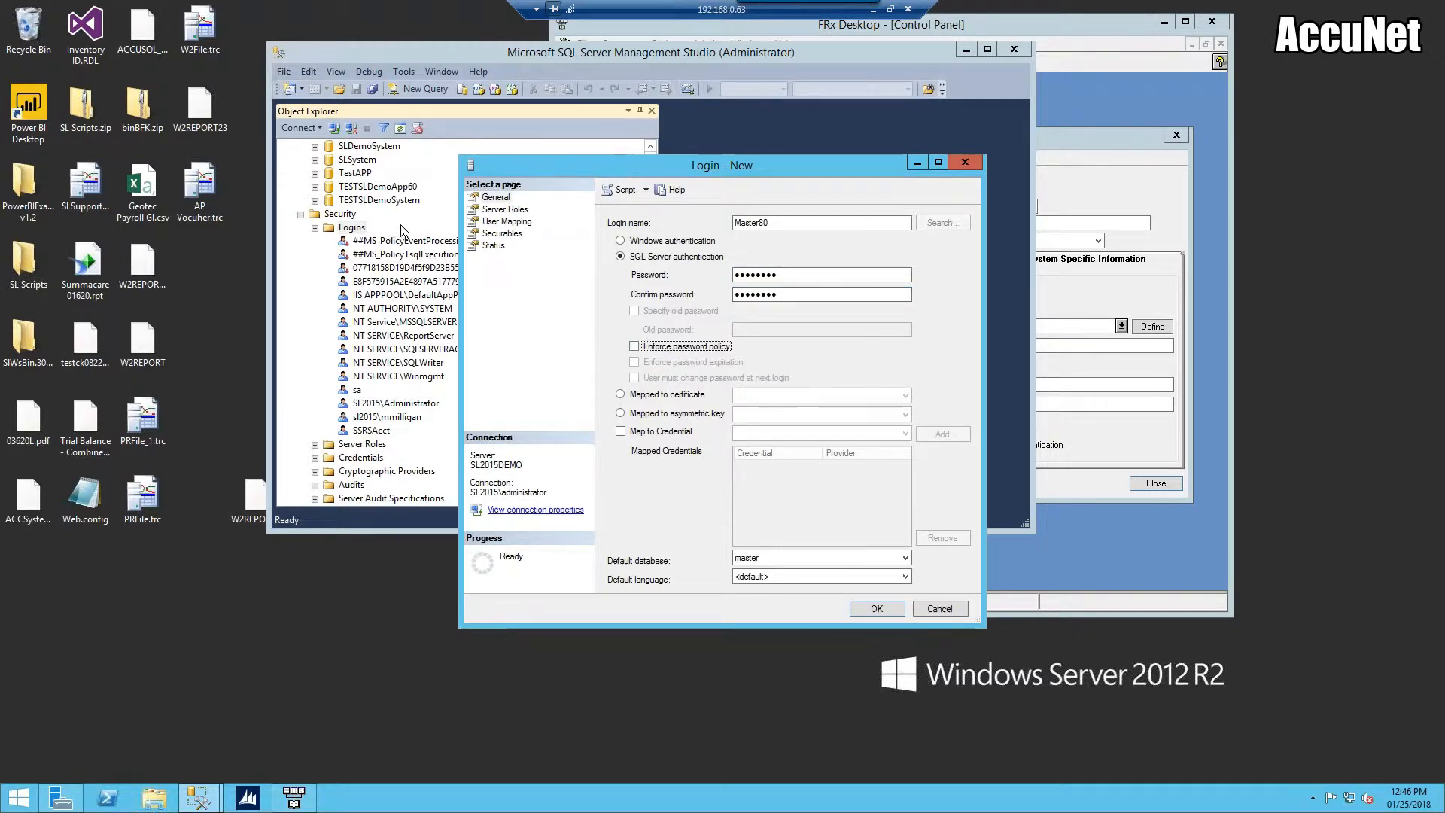
# - Map the login to the SLDemoApp10 database with the MSDynamicsSL and db_datareader roles
pyautogui.click(501, 210)
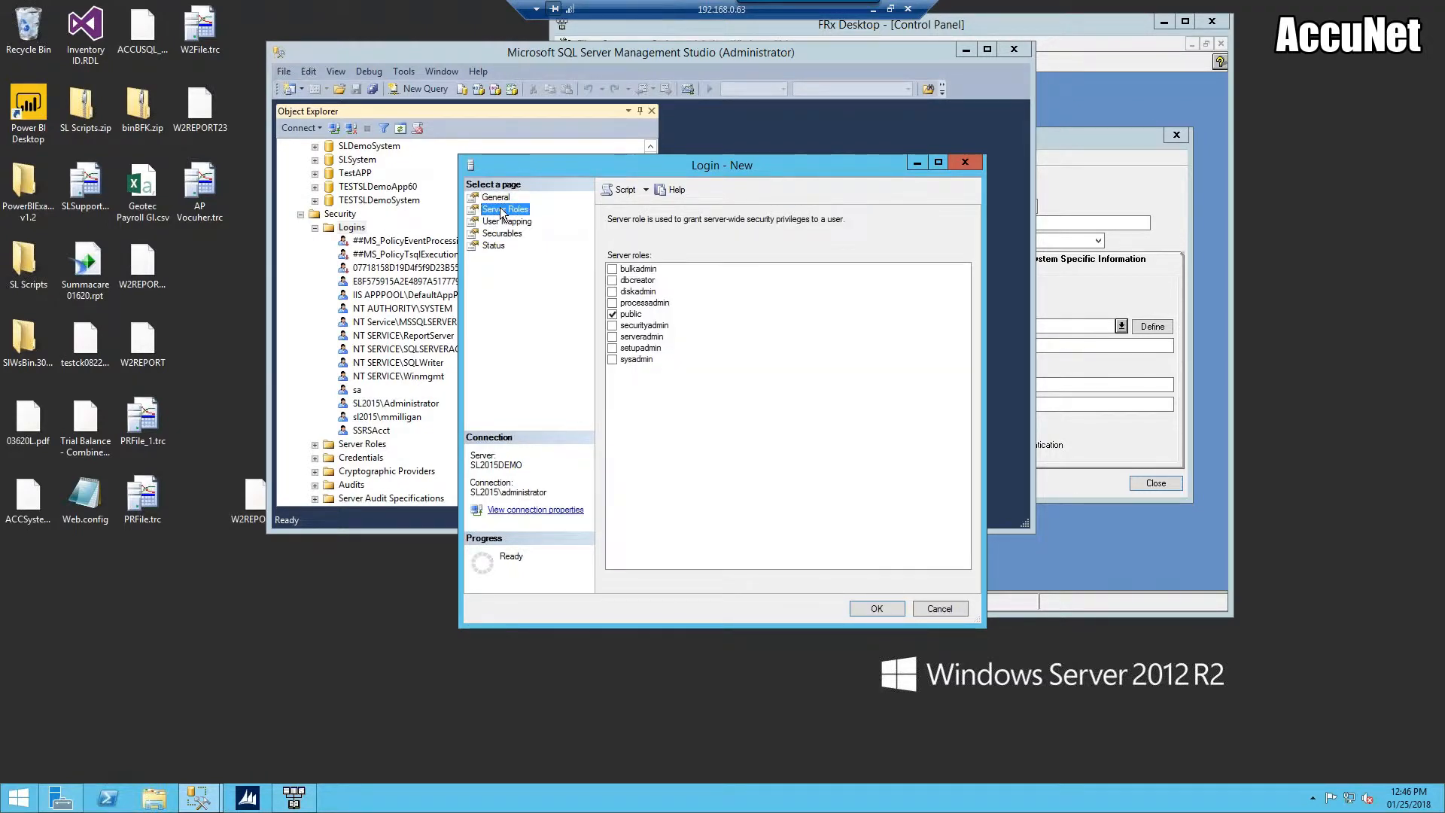
pyautogui.click(505, 221)
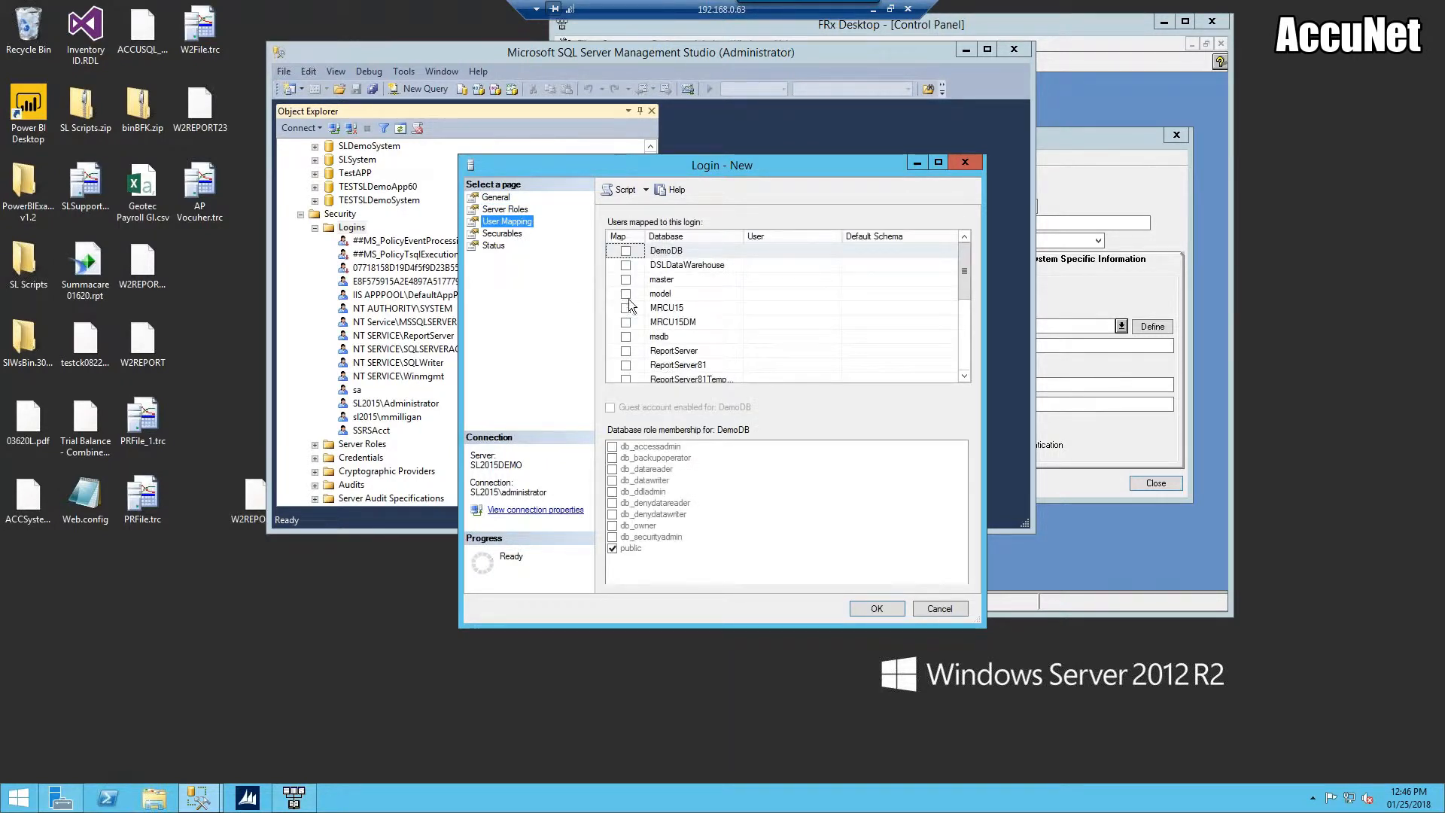
pyautogui.moveTo(963, 291); pyautogui.dragTo(964, 354)
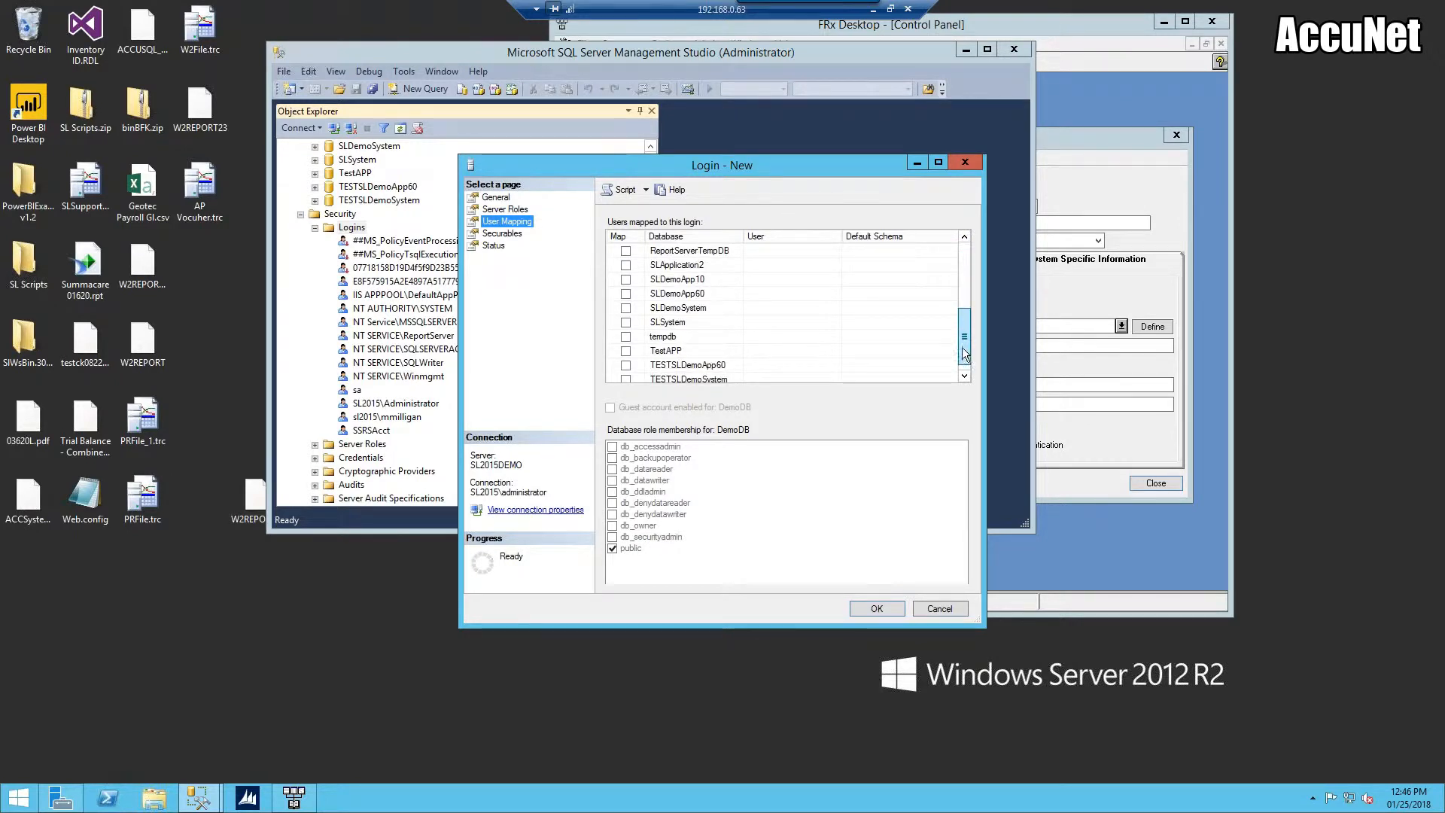
pyautogui.click(627, 279)
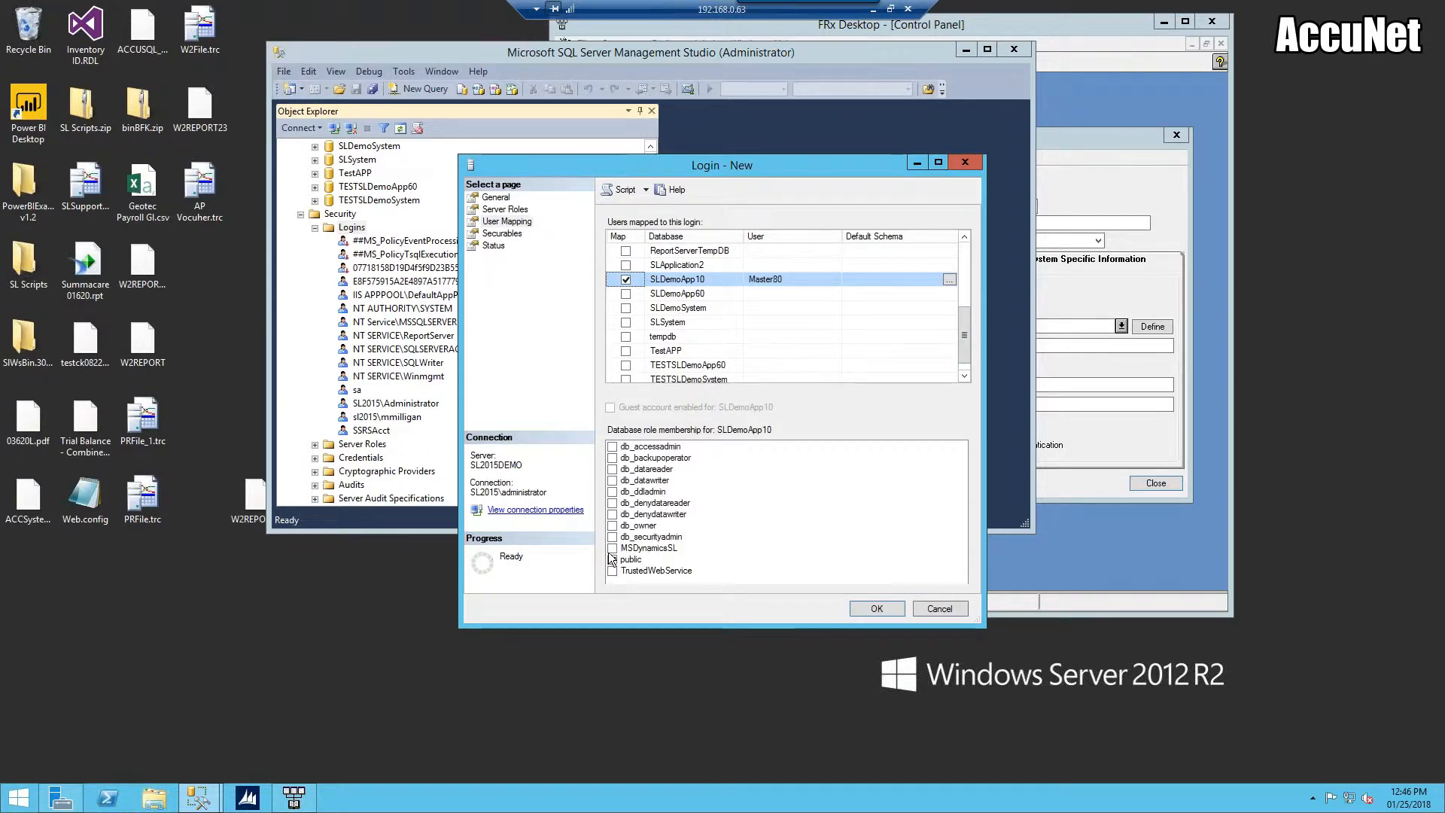
pyautogui.click(613, 549)
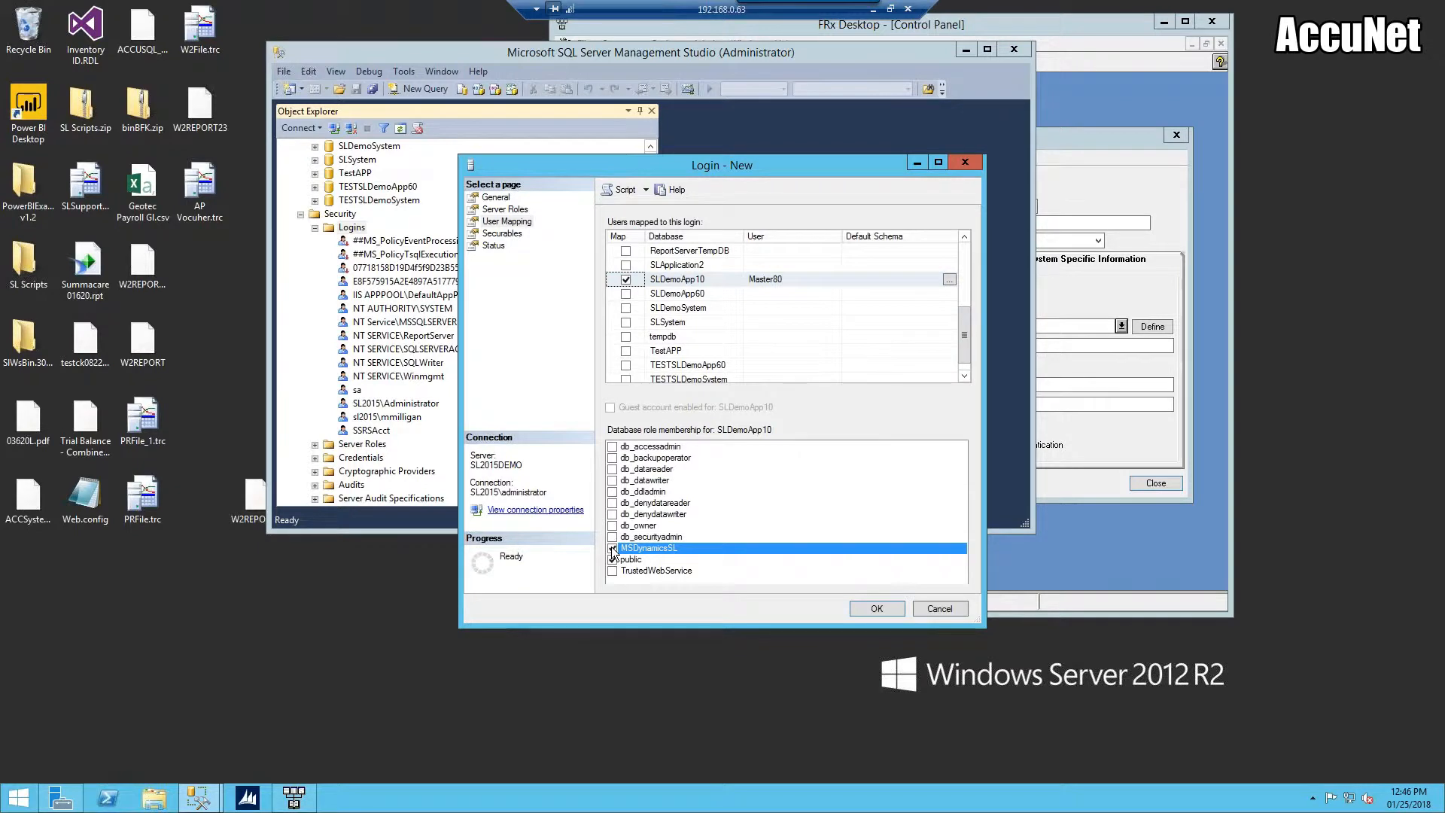
pyautogui.click(613, 549)
pyautogui.click(613, 549)
pyautogui.click(612, 470)
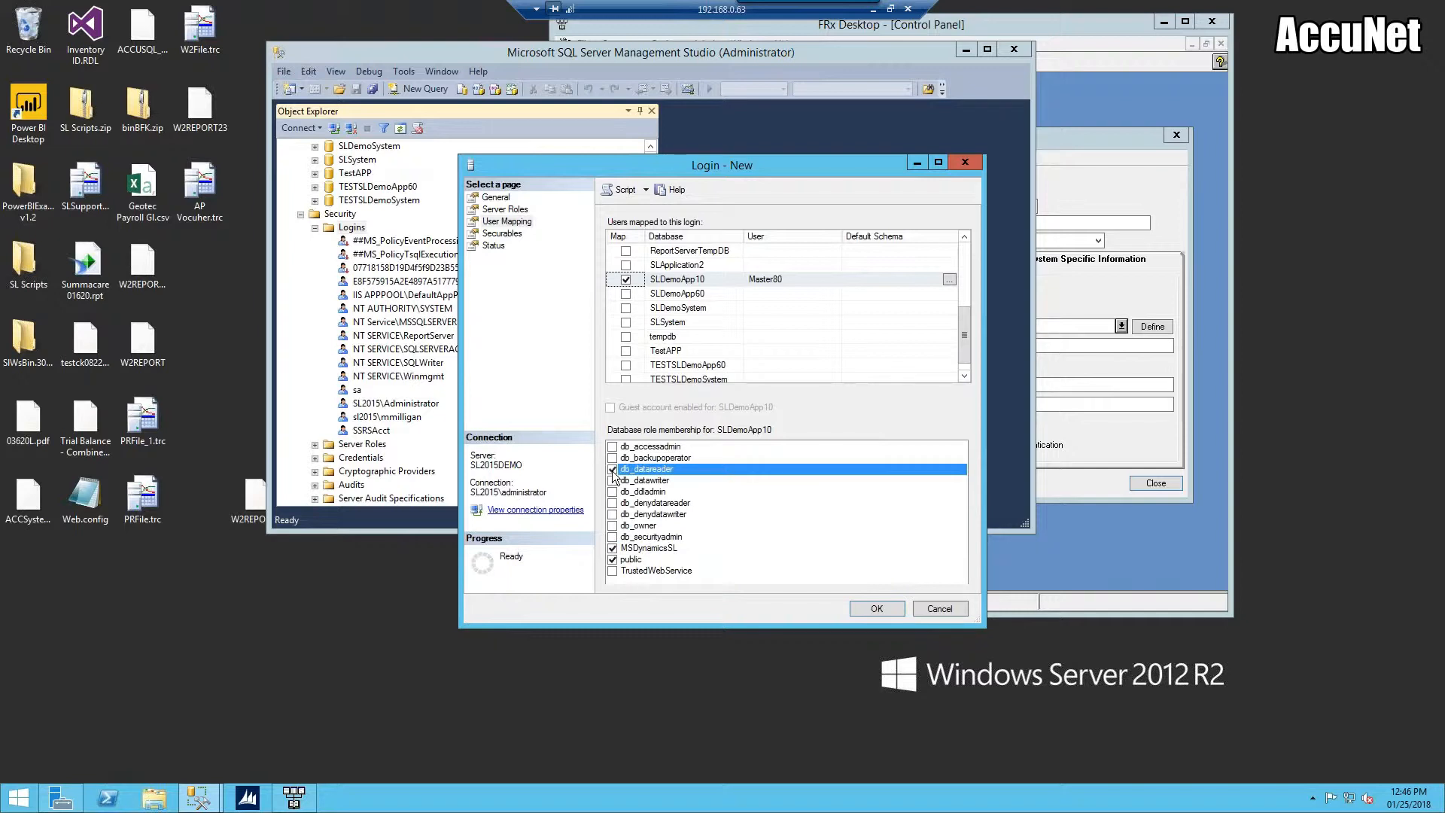
# - Map the login to SLDemoApp60 with db_datareader and to SLDemoSystem with db_datareader and MSDynamicsSL, and save the login
pyautogui.click(628, 293)
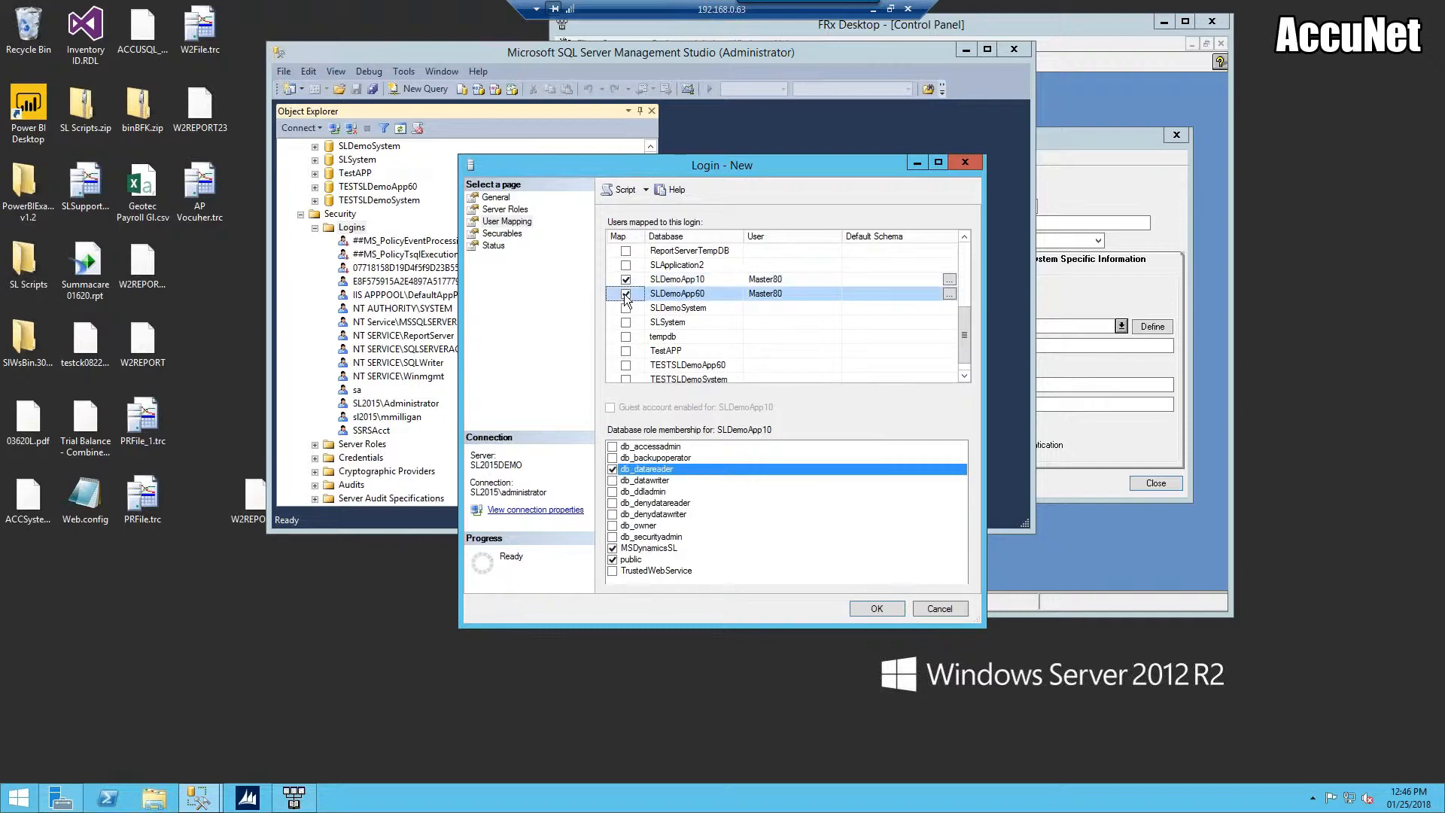
pyautogui.click(613, 470)
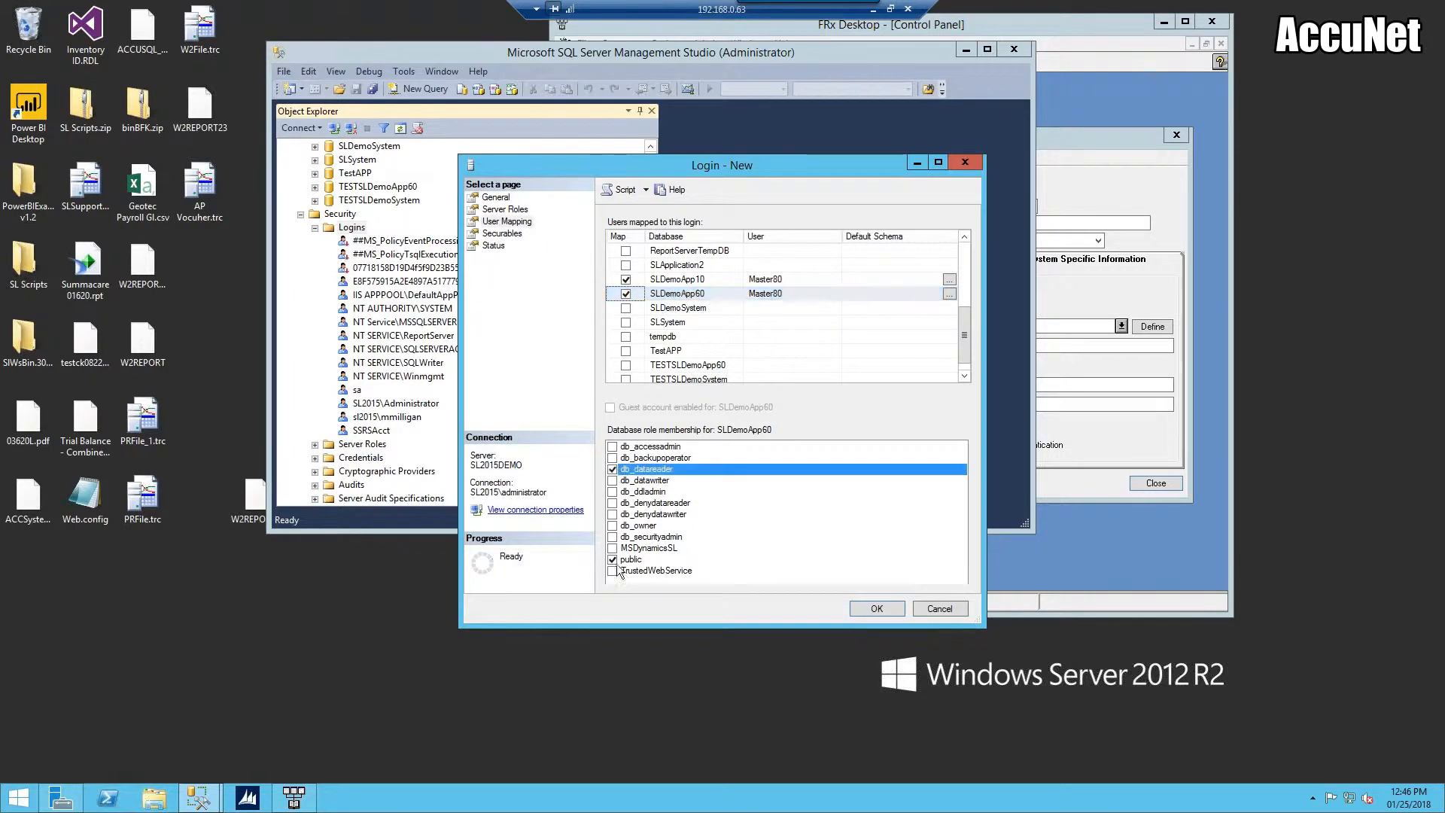
pyautogui.click(626, 308)
pyautogui.click(612, 469)
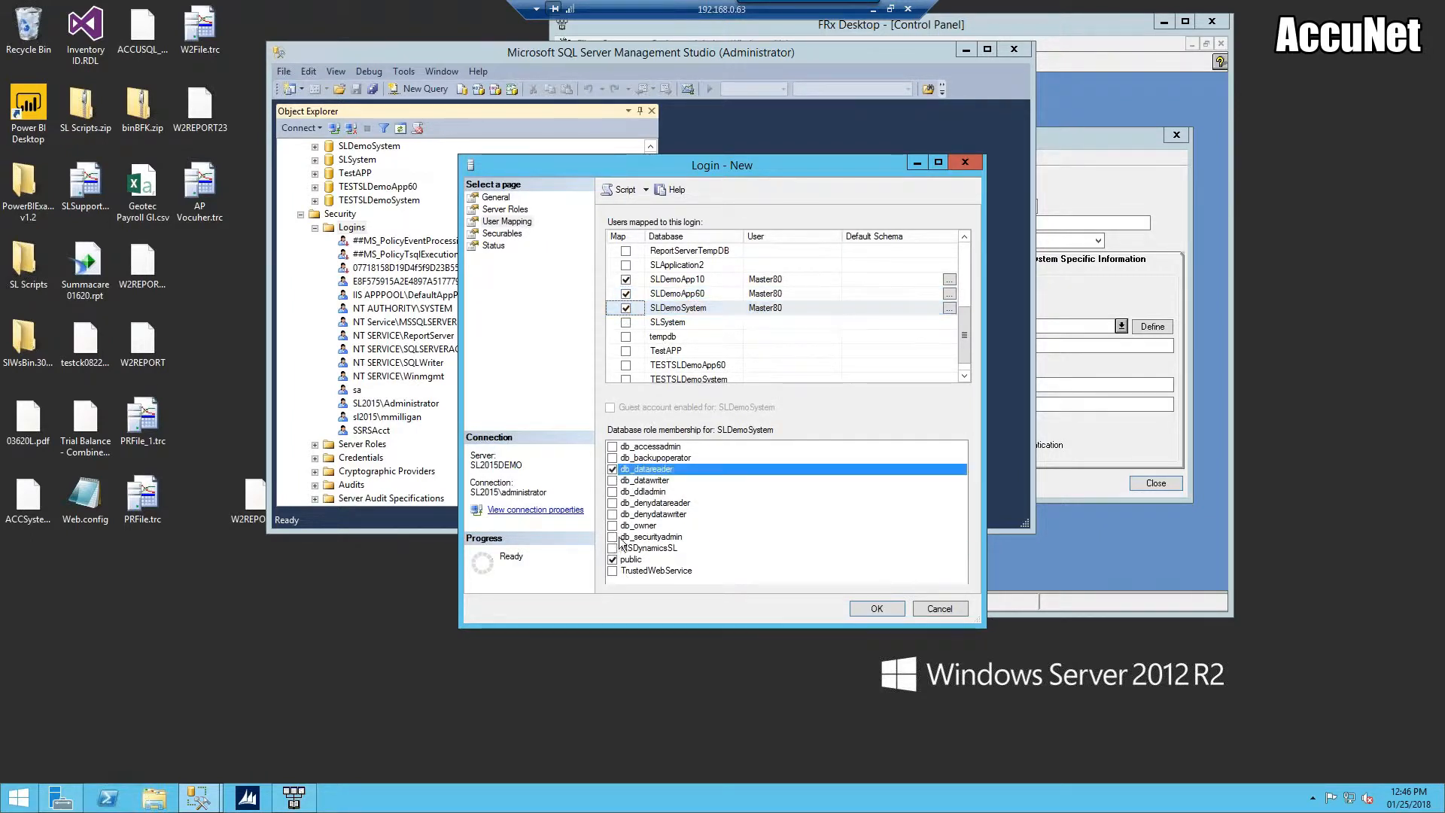
pyautogui.click(612, 548)
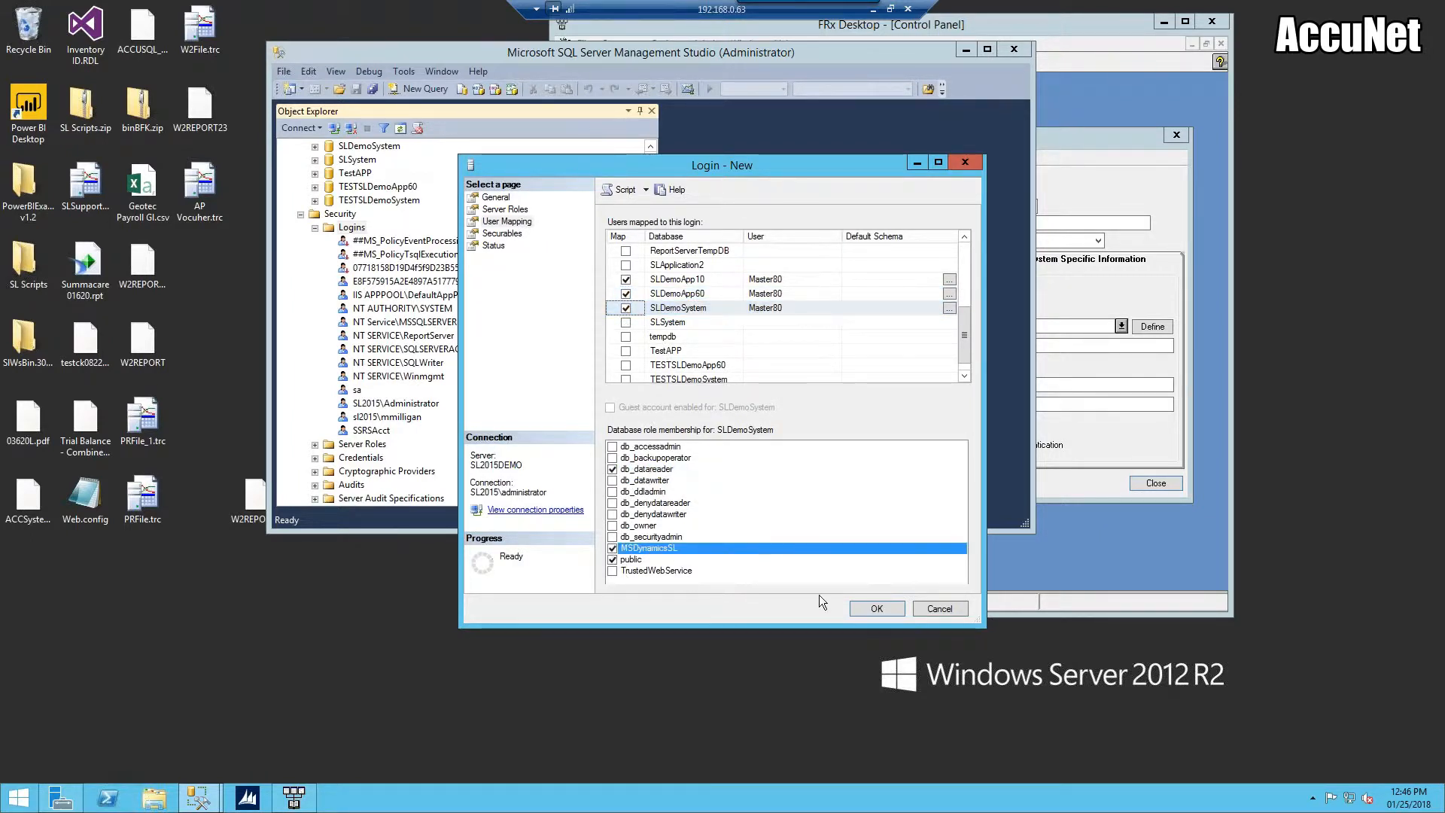
pyautogui.click(875, 608)
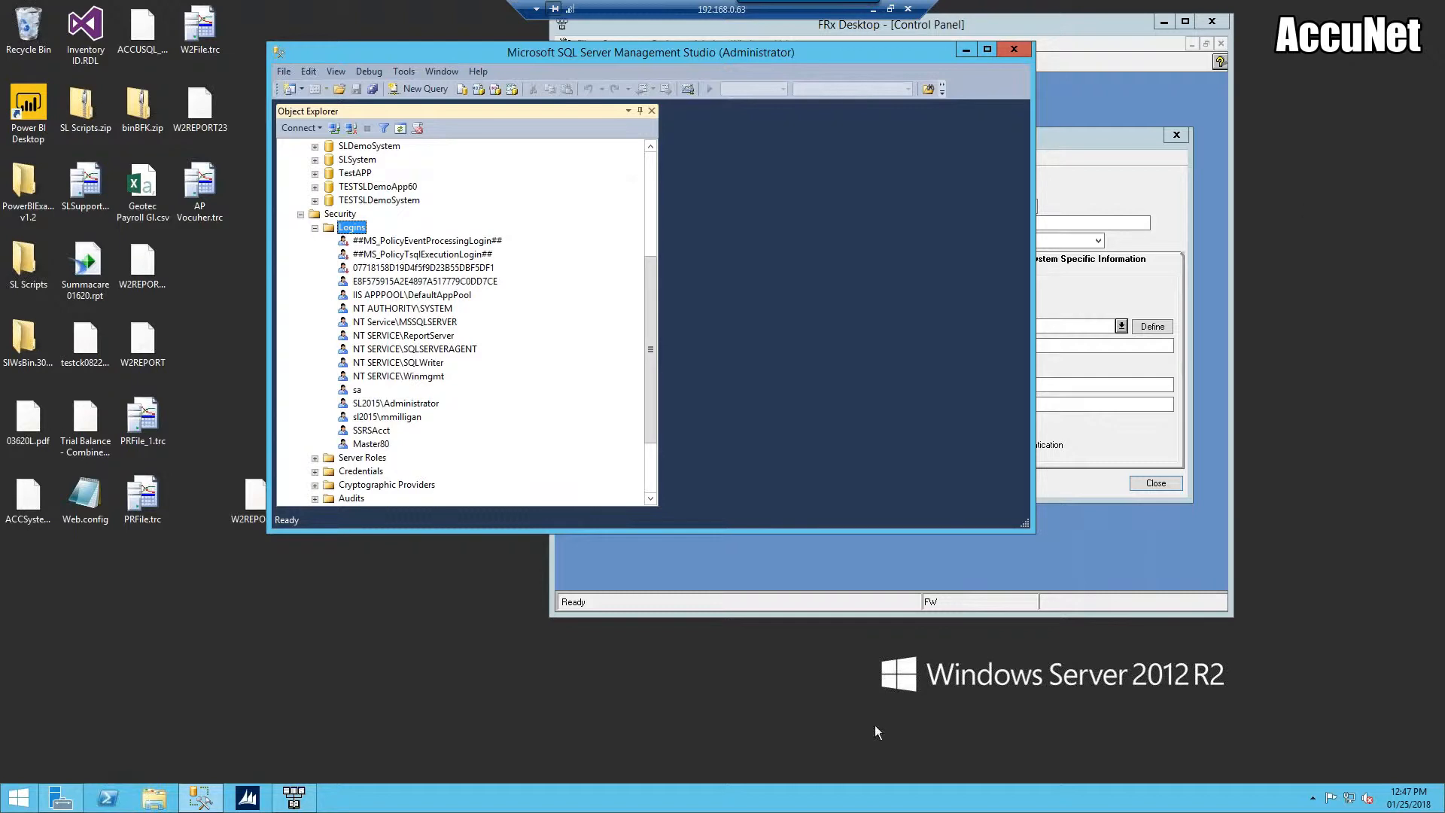
# - Switch to FRx Desktop and set Solomon Demo Company as the default company, cancelling the Reporting Engine prompt
pyautogui.click(1114, 438)
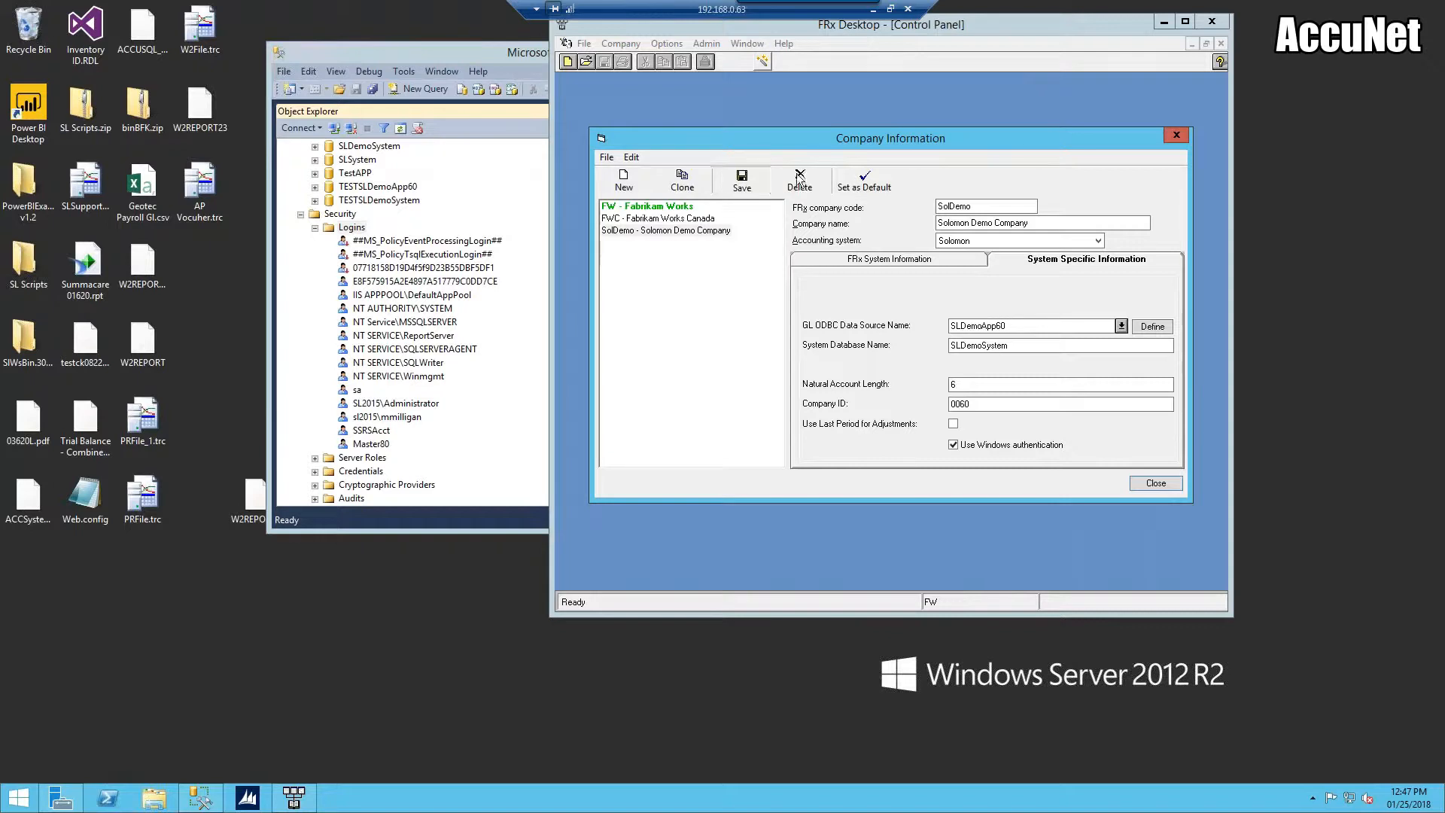
pyautogui.click(869, 181)
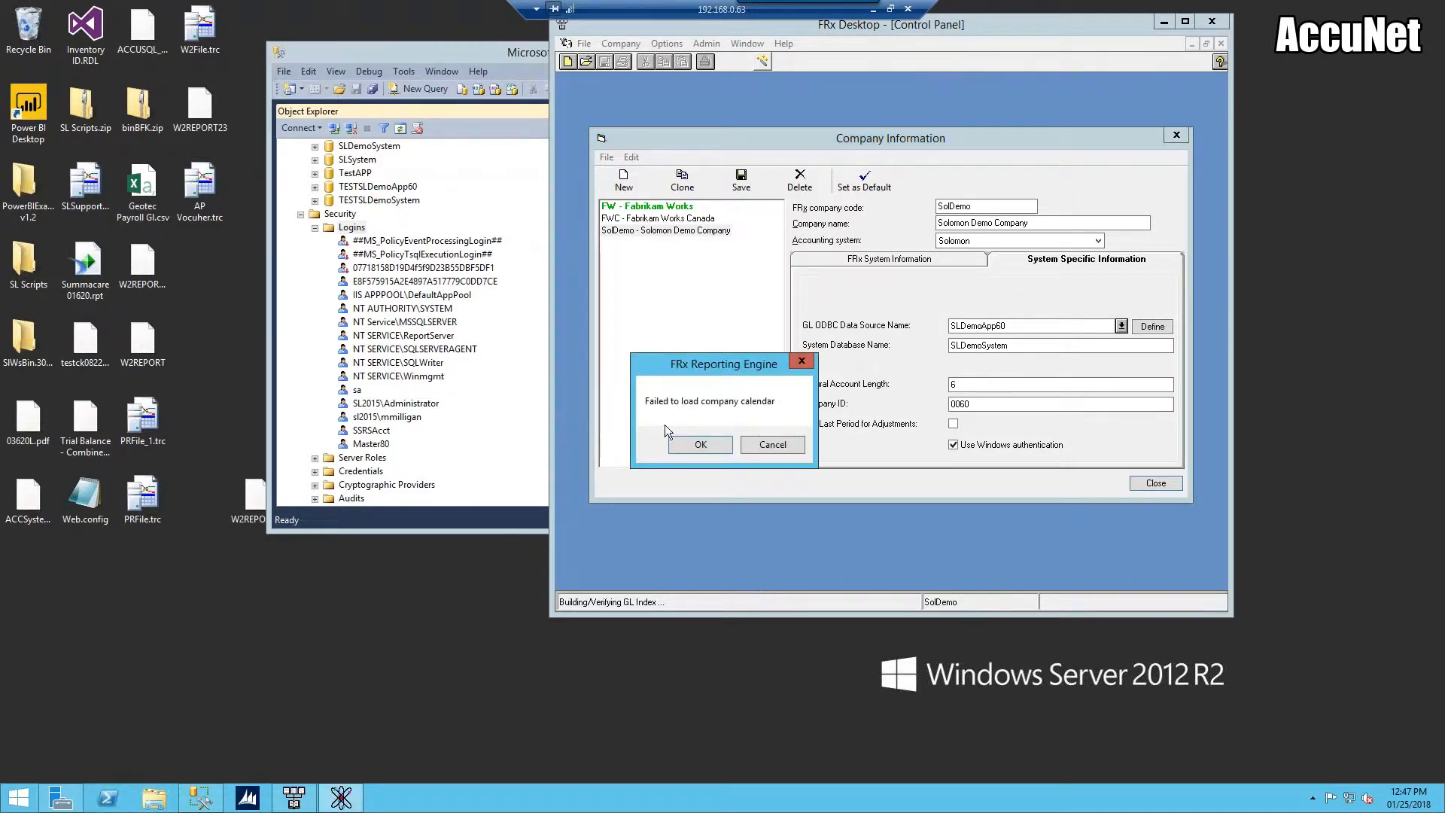
pyautogui.click(772, 444)
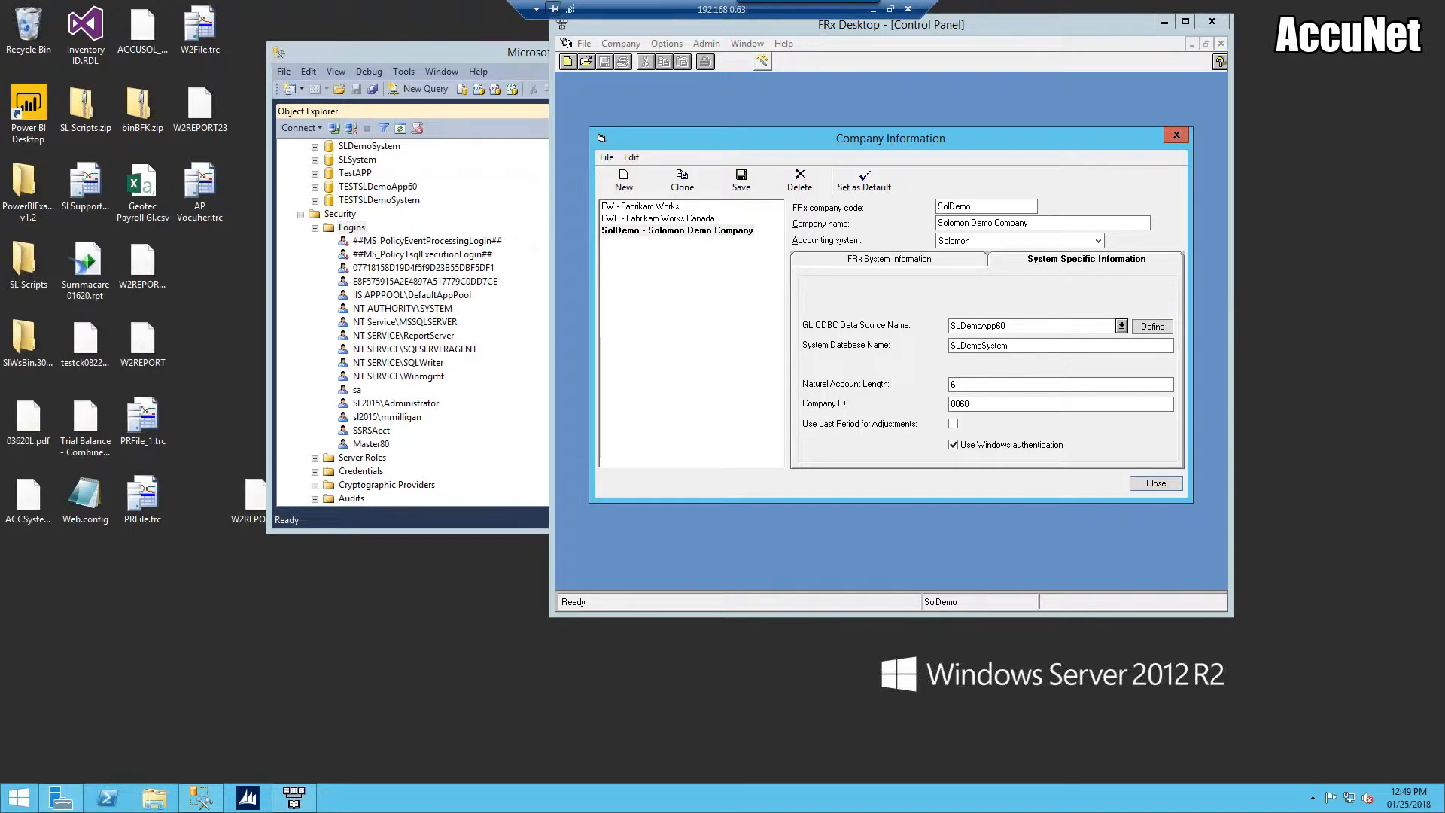
# - Switch to Microsoft Dynamics SL and show the Reporting section
pyautogui.moveTo(1442, 4)
pyautogui.click(262, 809)
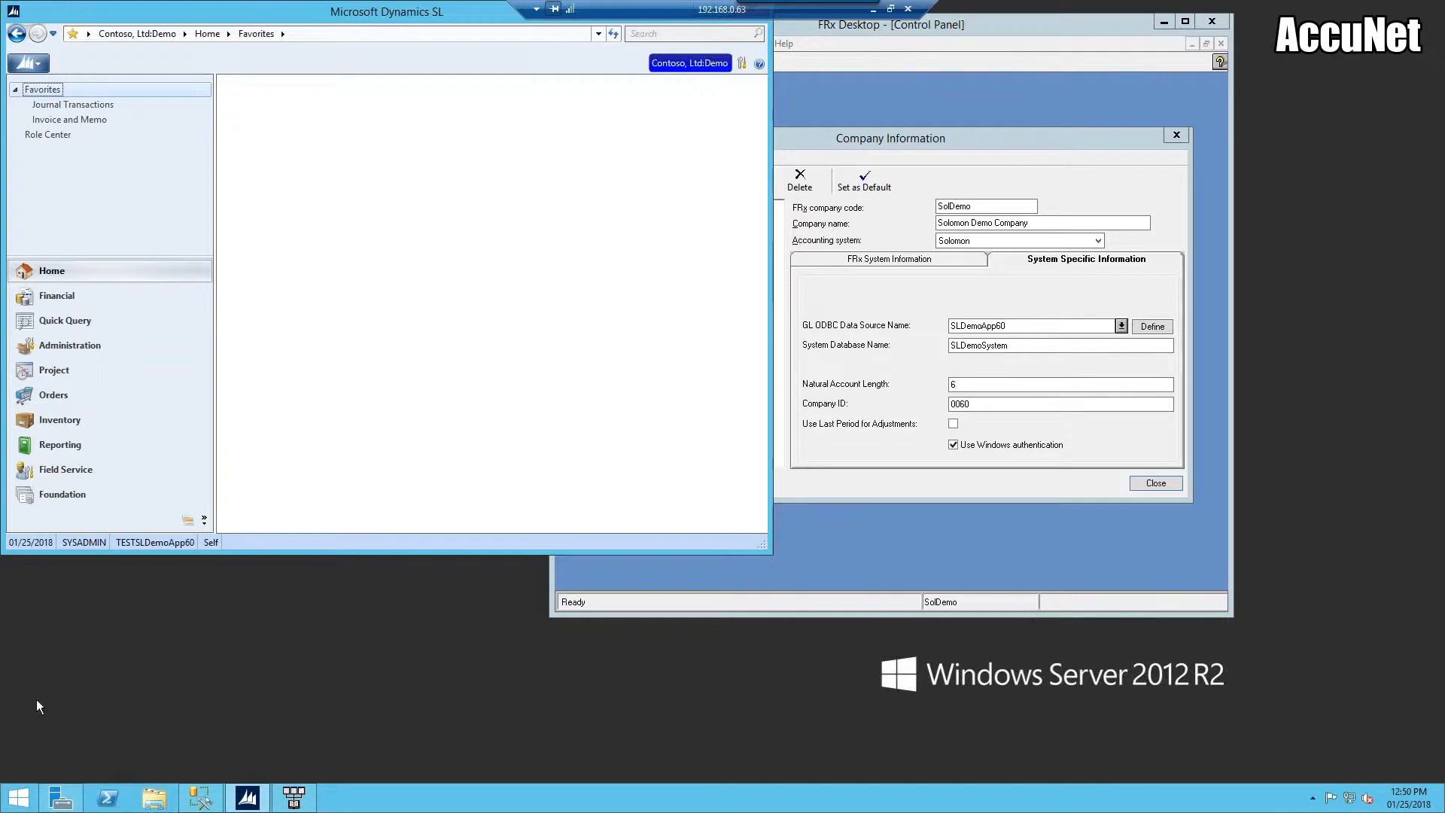
pyautogui.click(61, 444)
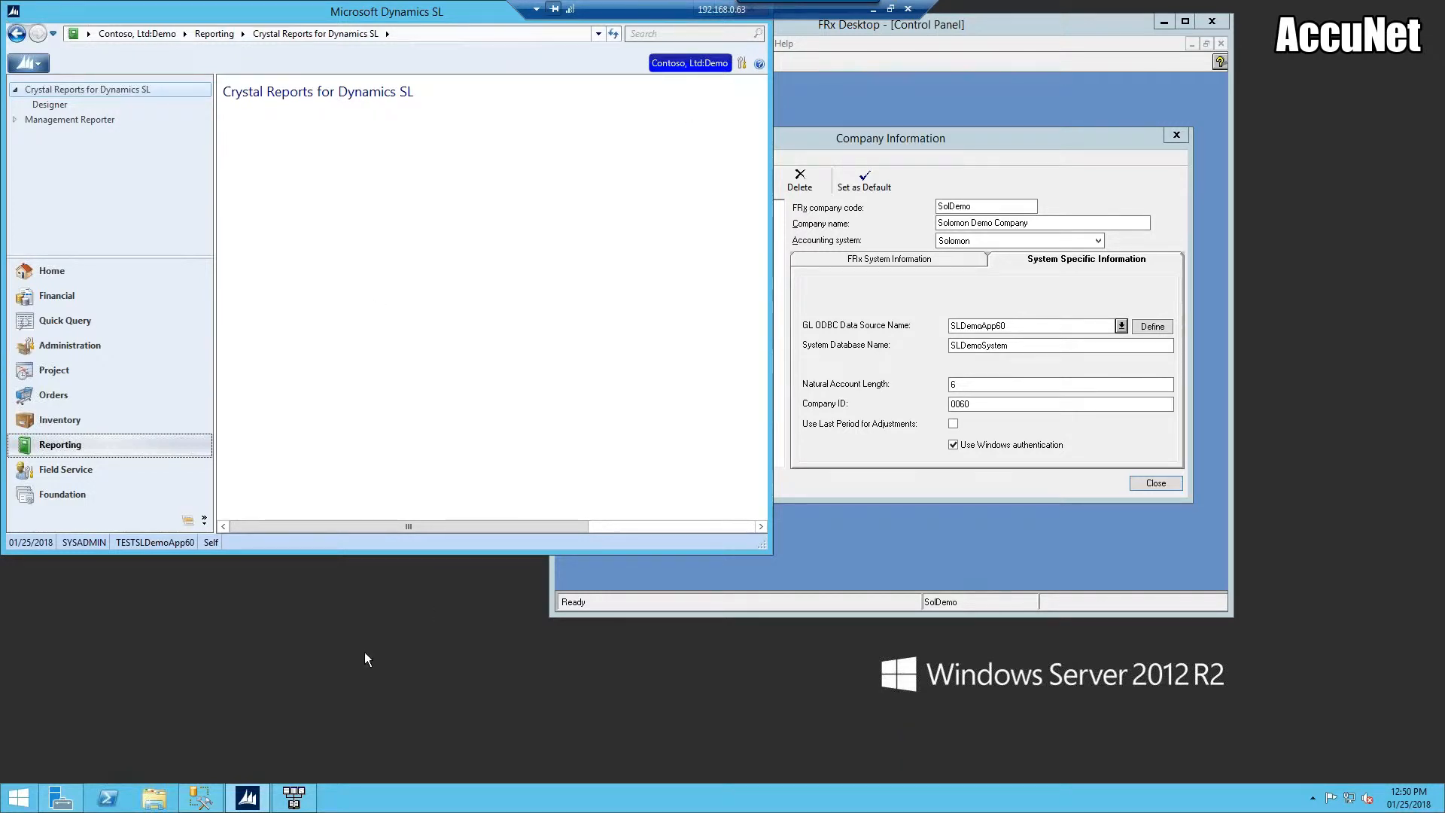
# - In File Explorer, open solomon.ini from C:\Program Files (x86)\Microsoft Dynamics\SL\Applications in Notepad
pyautogui.click(201, 797)
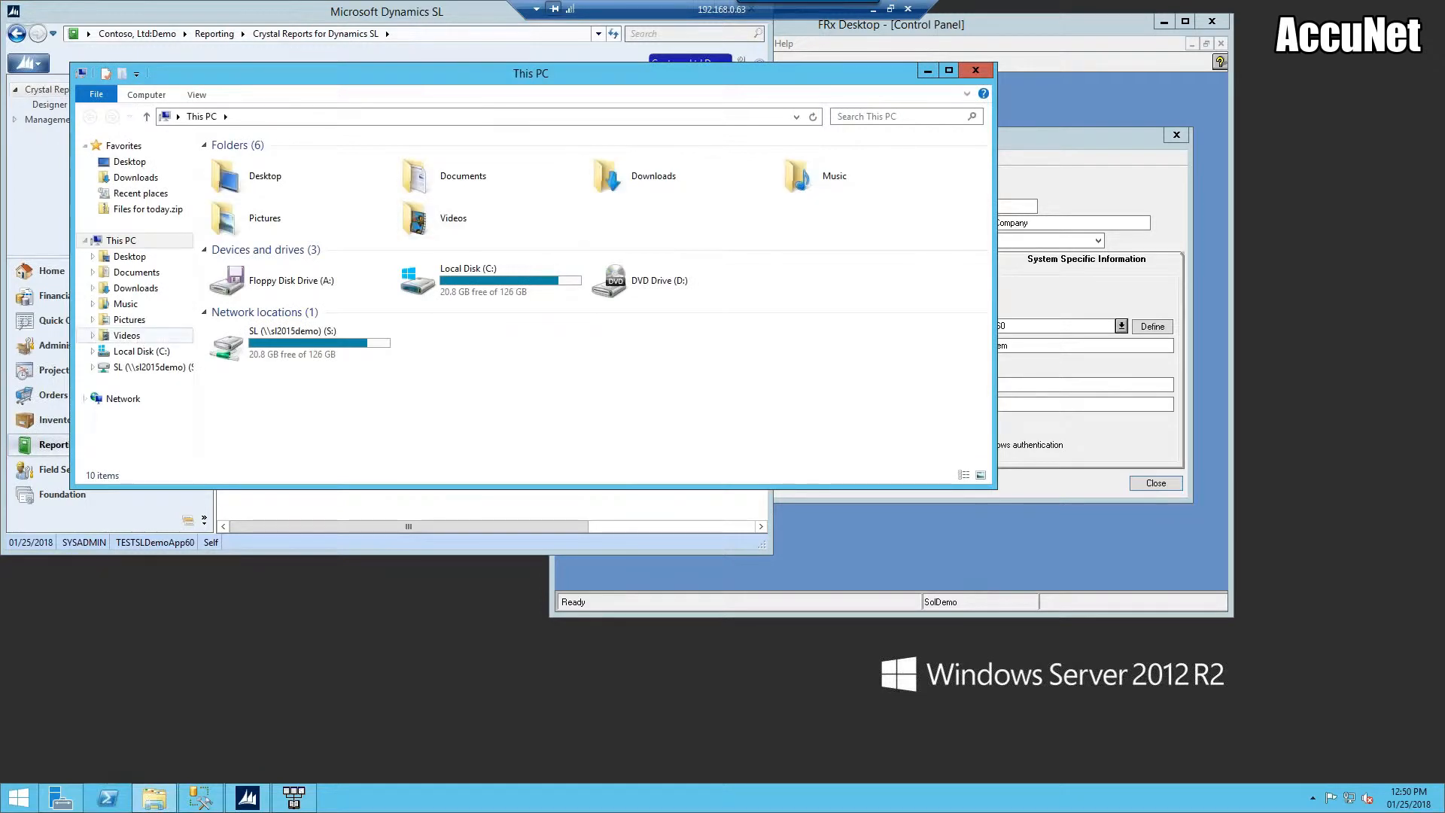
pyautogui.click(141, 351)
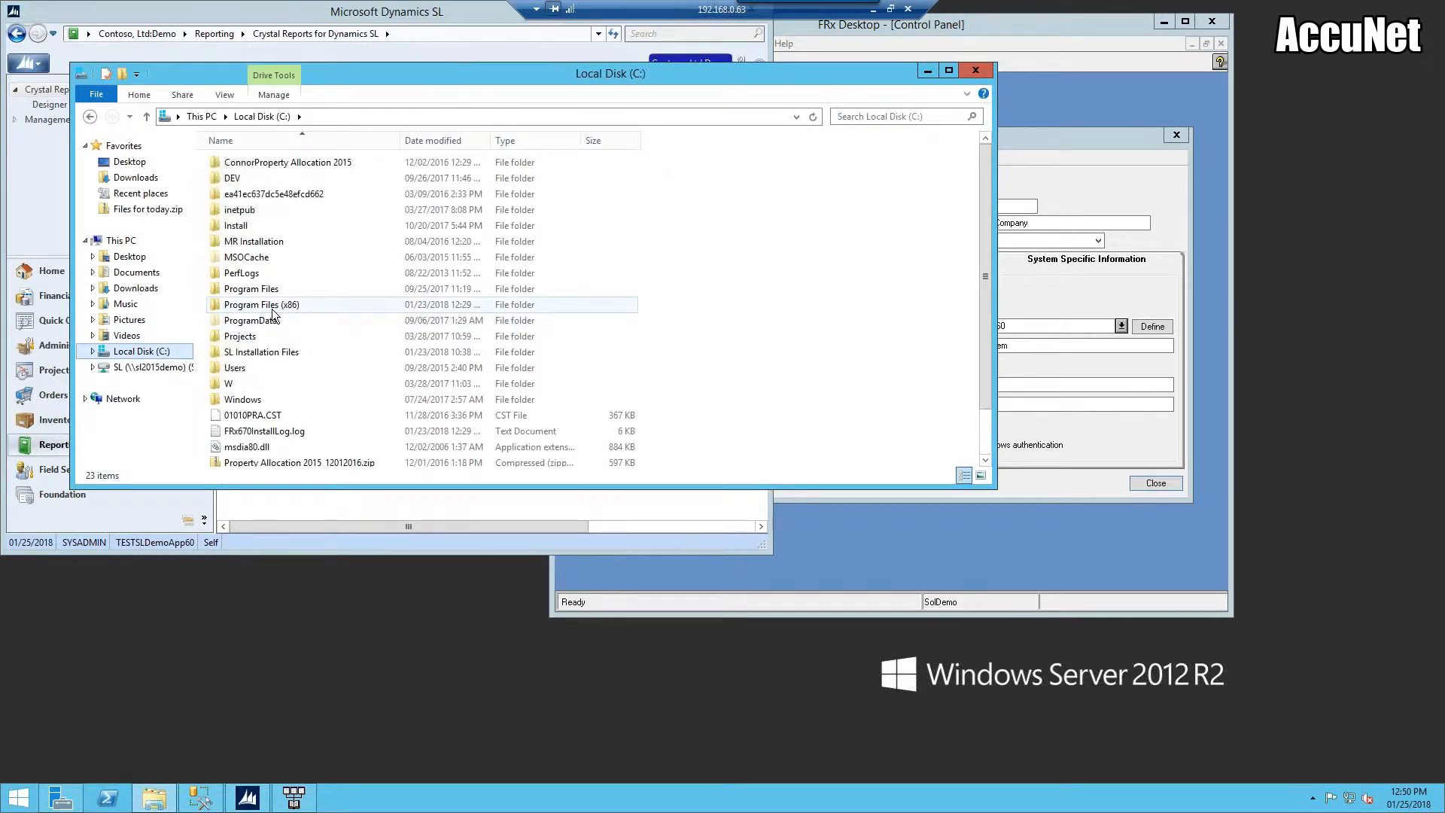
pyautogui.doubleClick(273, 310)
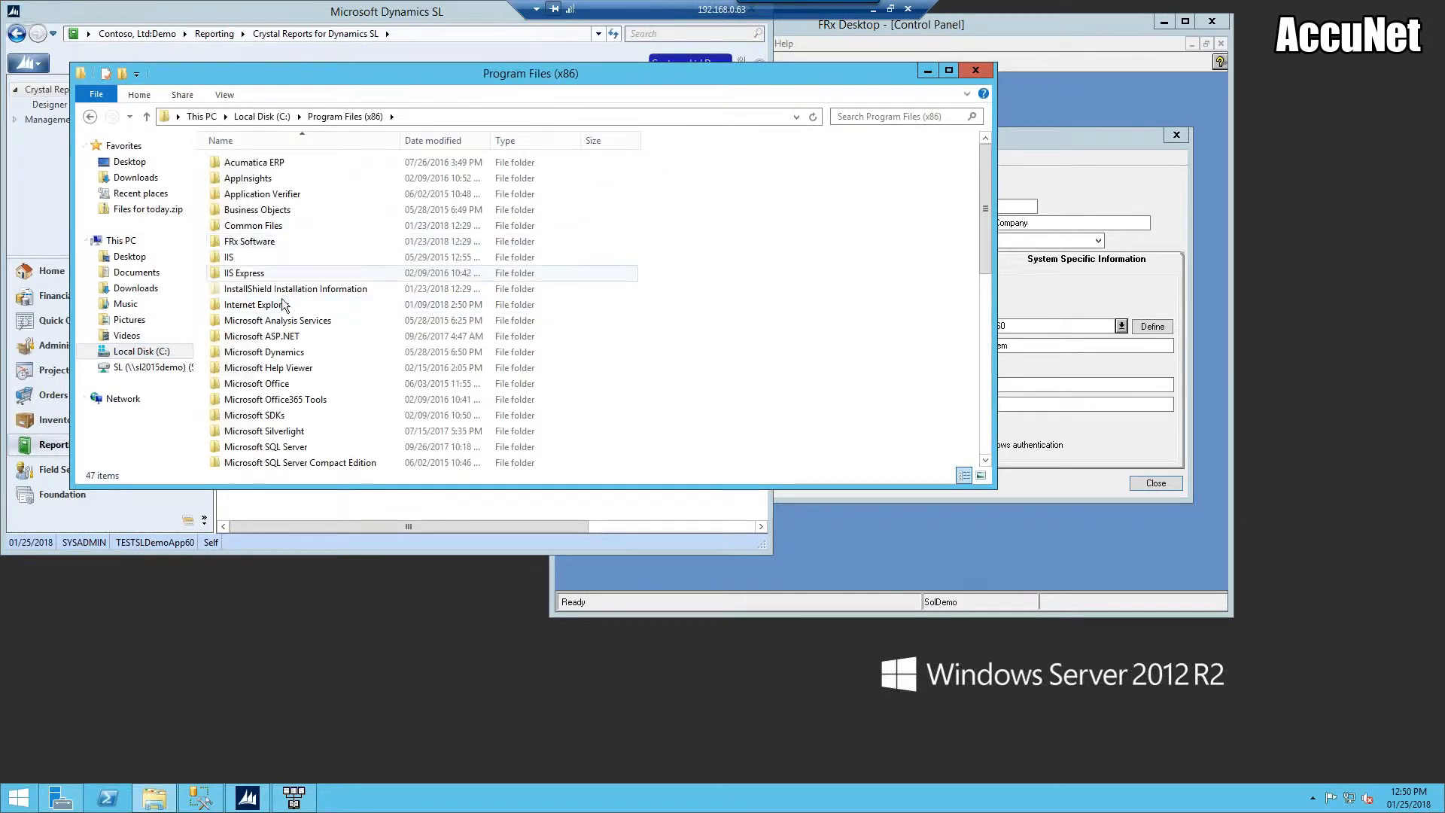
pyautogui.doubleClick(292, 354)
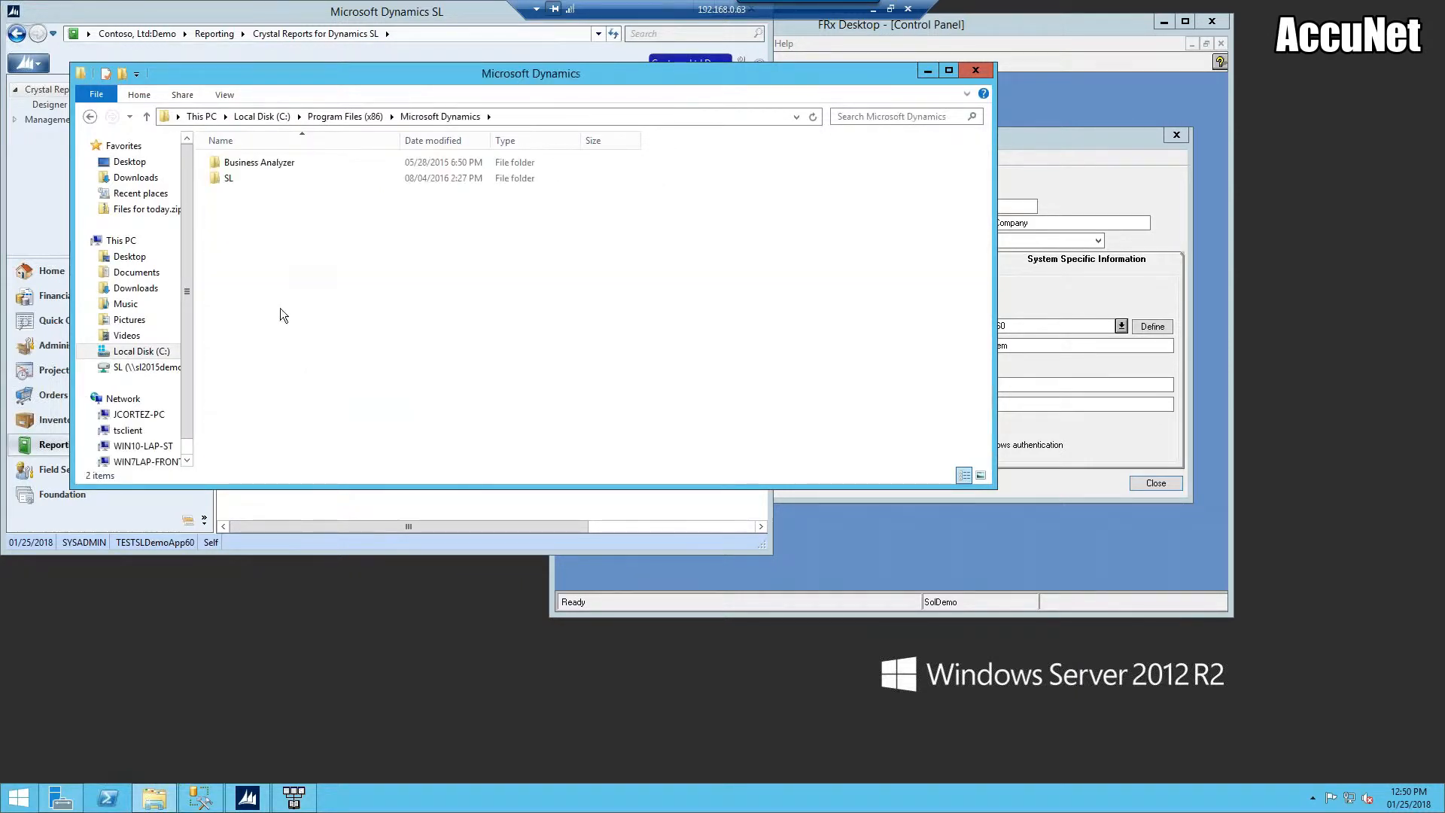
pyautogui.doubleClick(223, 179)
pyautogui.click(261, 162)
pyautogui.doubleClick(260, 161)
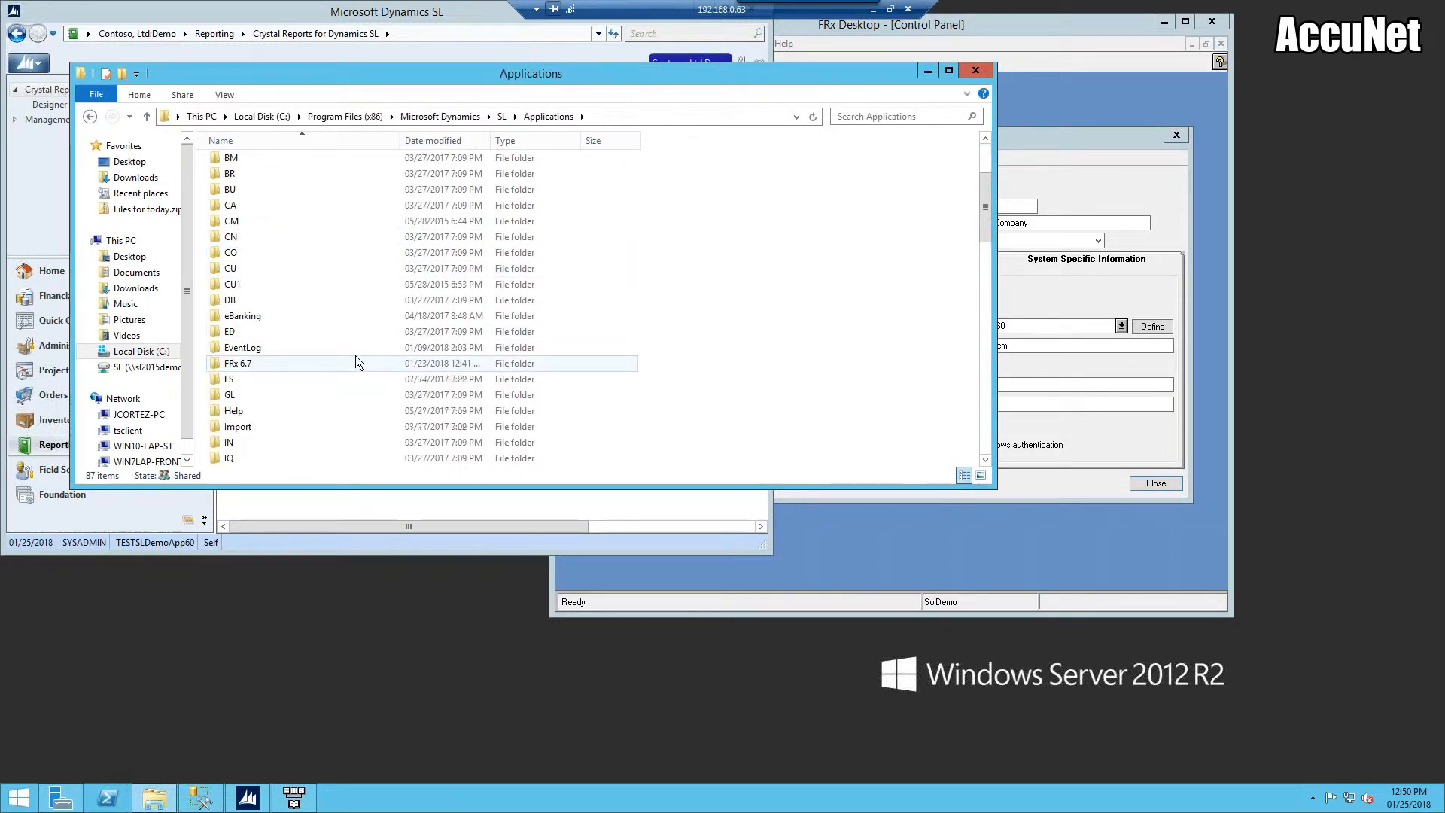
pyautogui.scroll(-8, 733, 357)
pyautogui.scroll(-10, 468, 347)
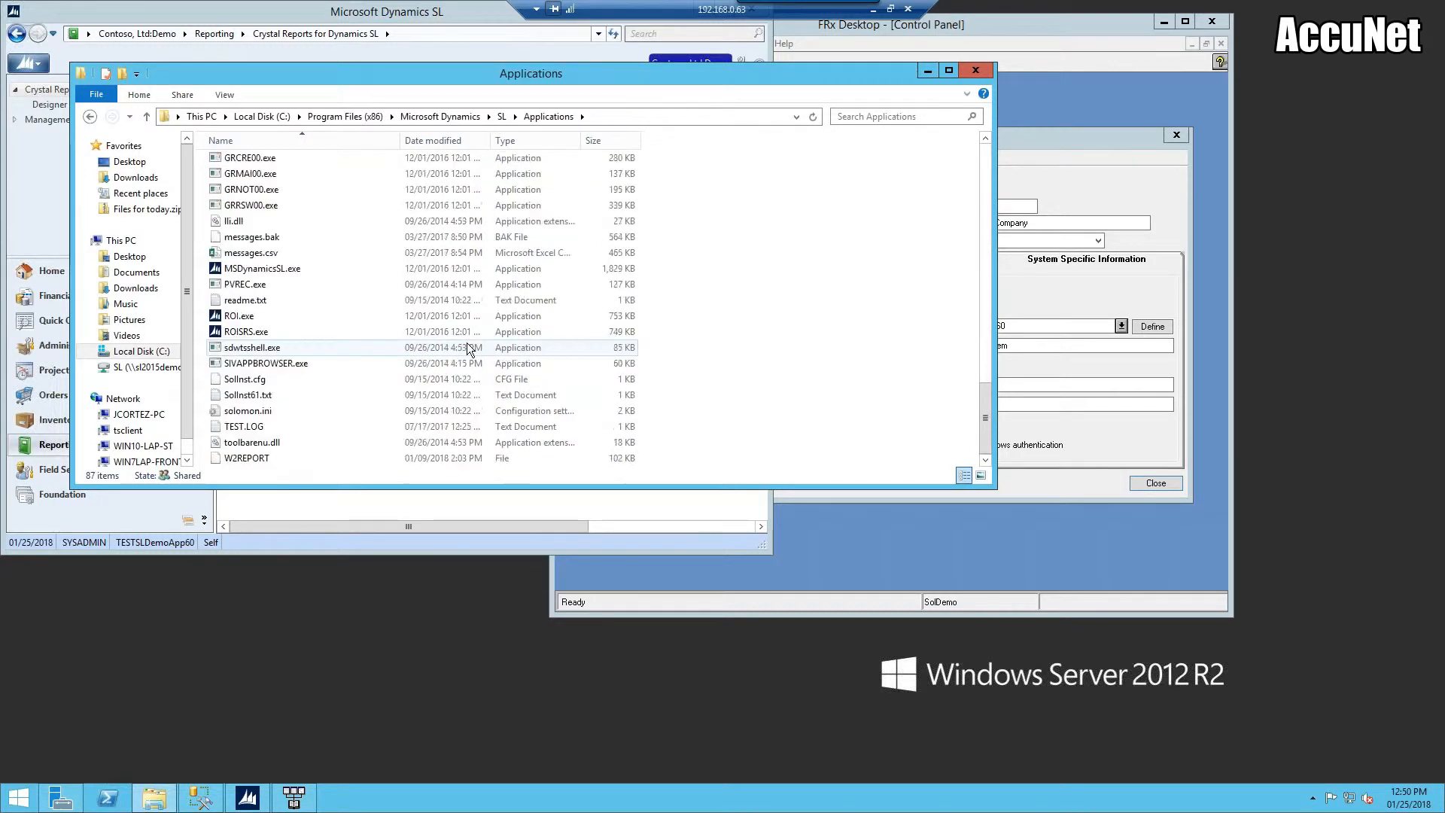
pyautogui.doubleClick(287, 410)
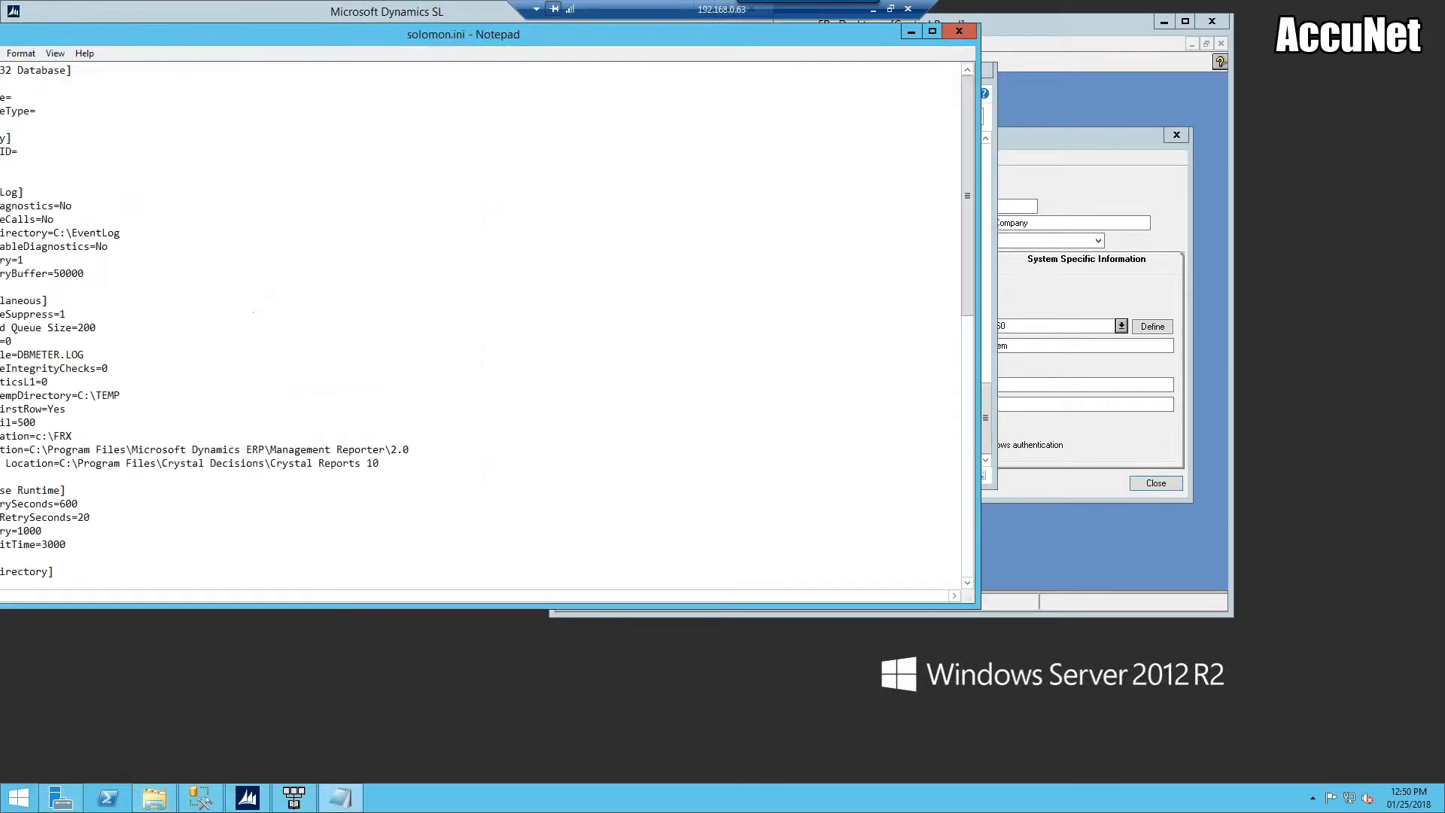
pyautogui.moveTo(318, 37); pyautogui.dragTo(564, 47)
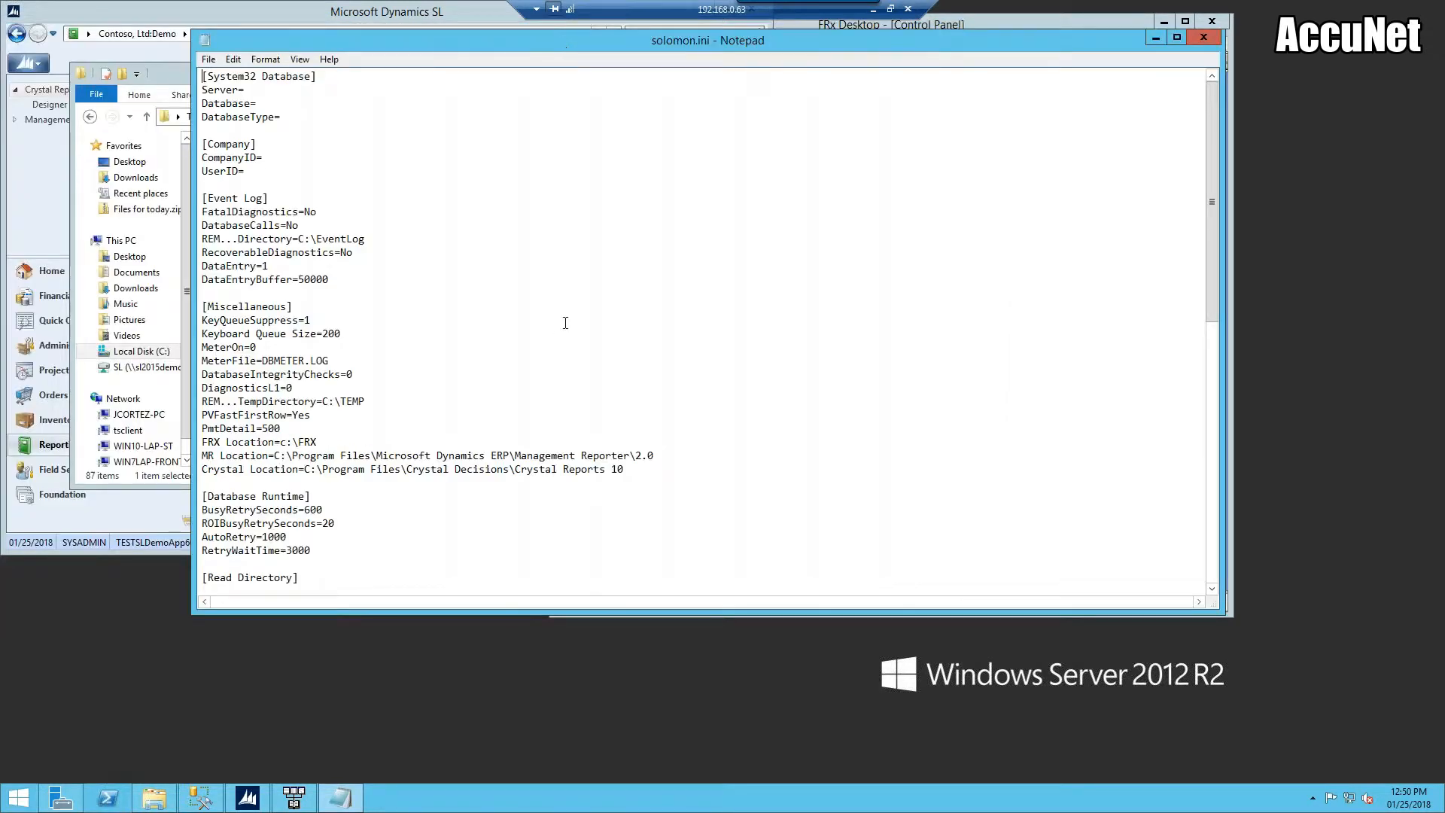
# - Find the FRX Location line in the [Miscellaneous] section of solomon.ini and highlight it
pyautogui.scroll(-3, 565, 323)
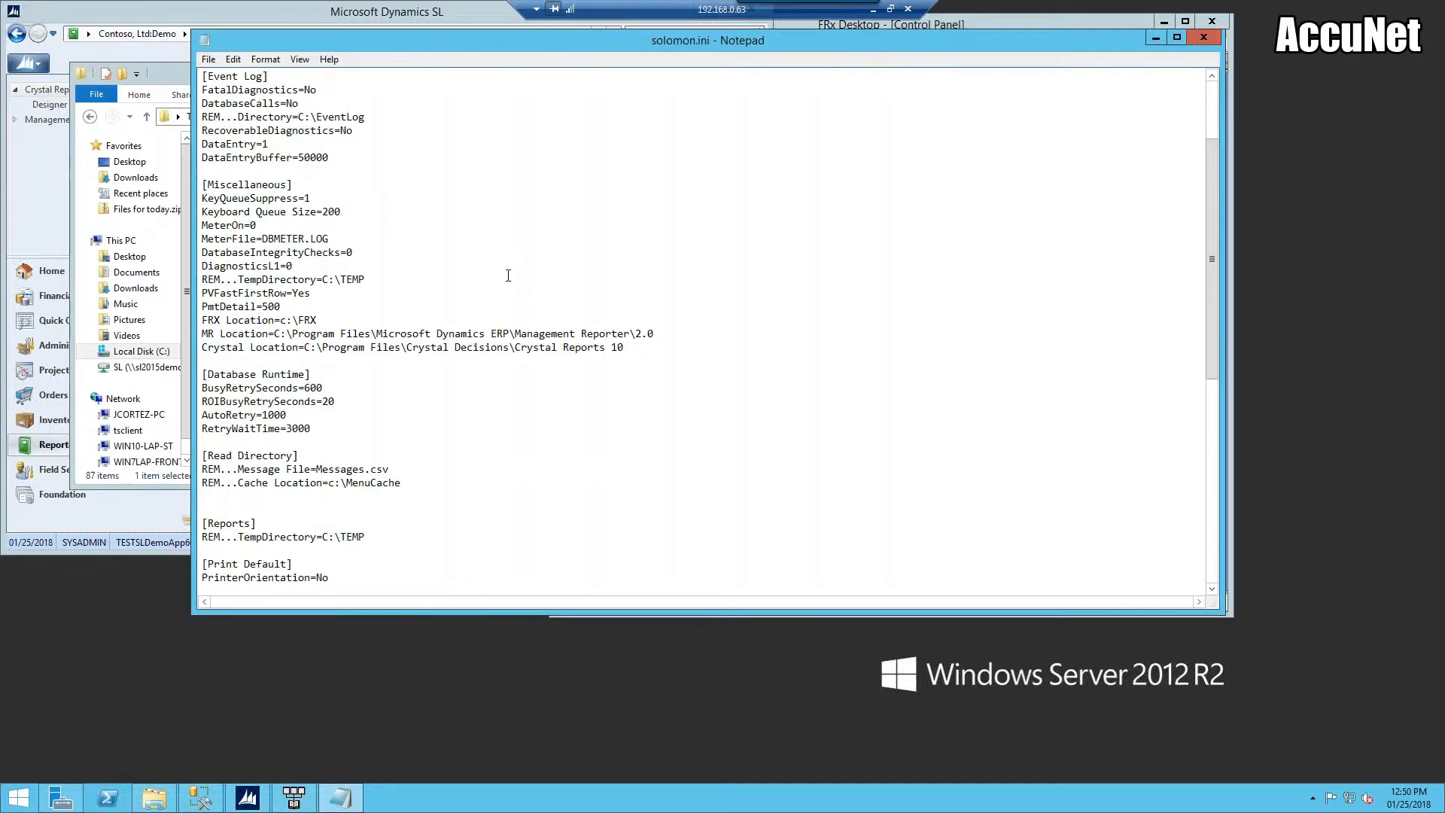
pyautogui.click(341, 333)
pyautogui.moveTo(359, 320); pyautogui.dragTo(201, 320)
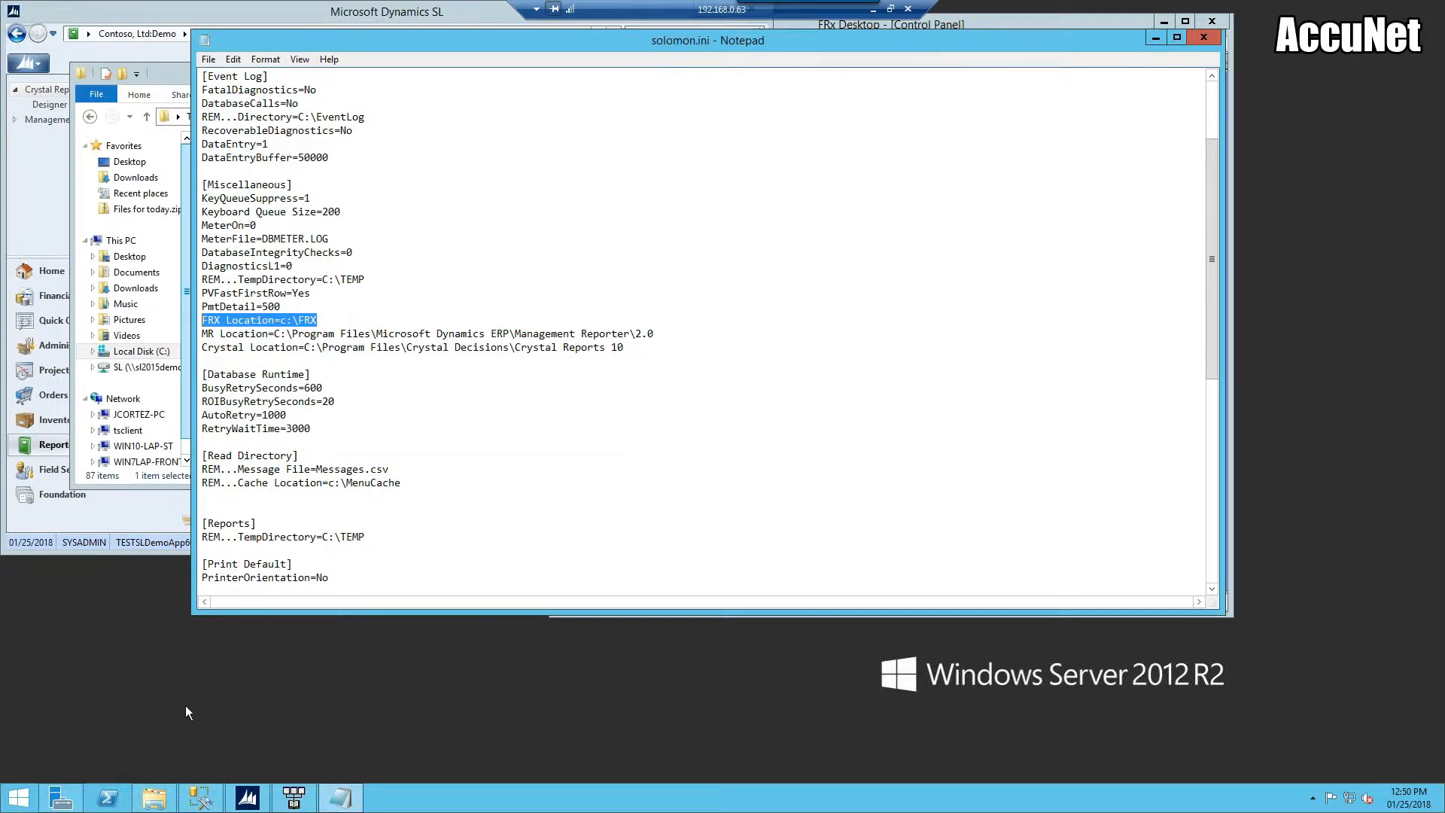
# - Switch to File Explorer, inspect the properties of solomon.ini, and close the Applications folder window
pyautogui.click(152, 800)
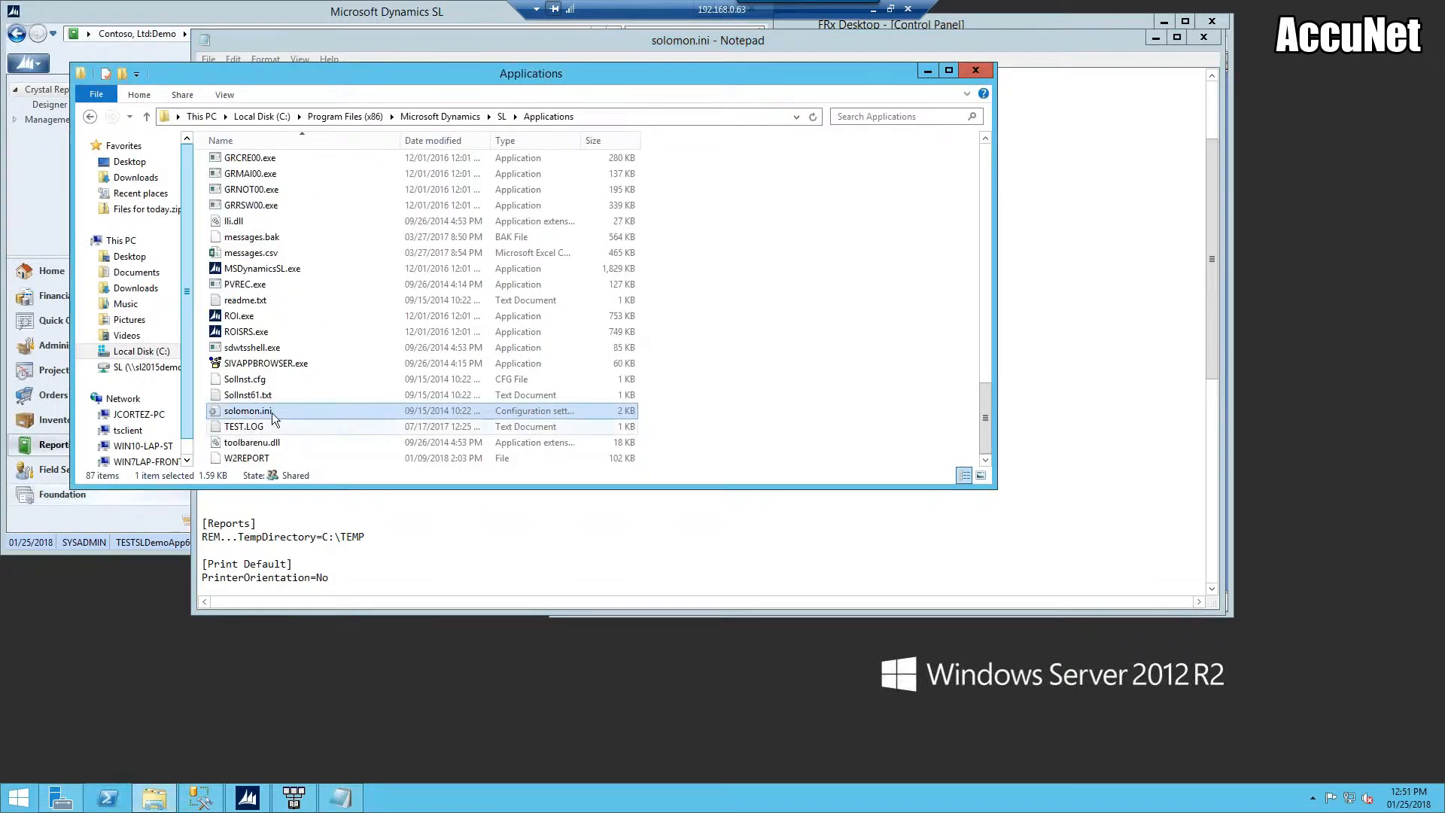
pyautogui.rightClick(274, 411)
pyautogui.click(334, 636)
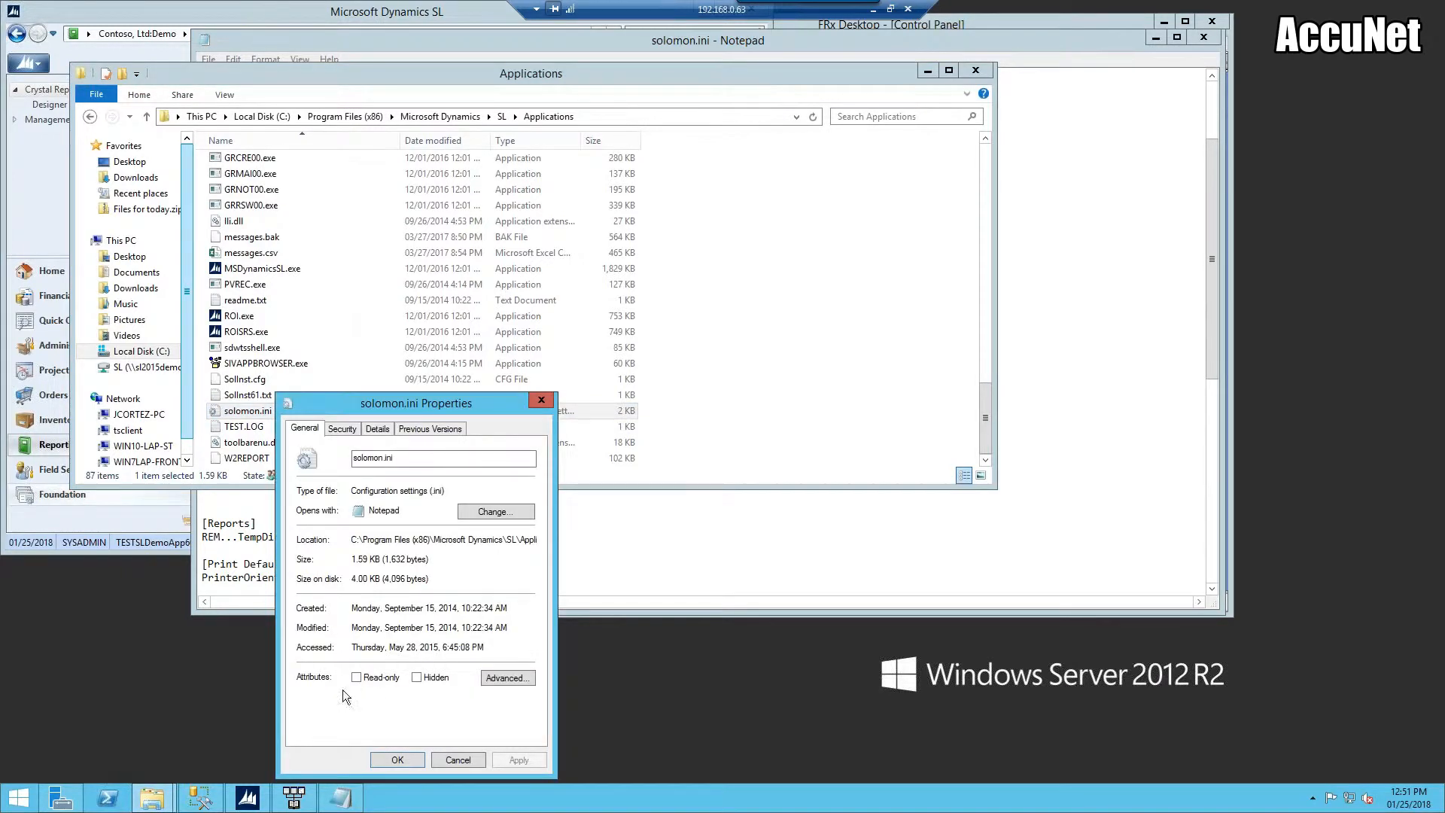
pyautogui.click(541, 400)
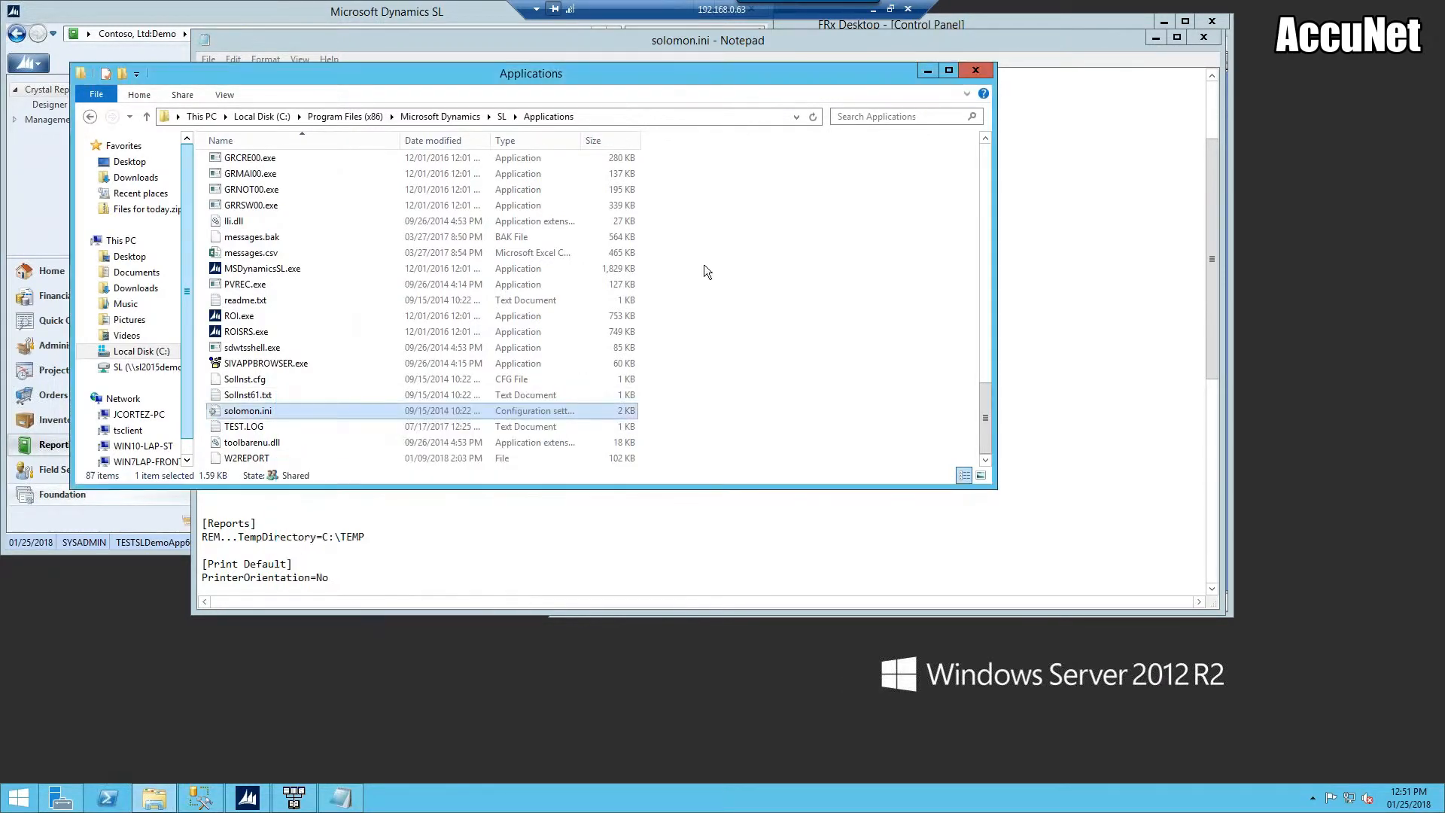
pyautogui.click(976, 70)
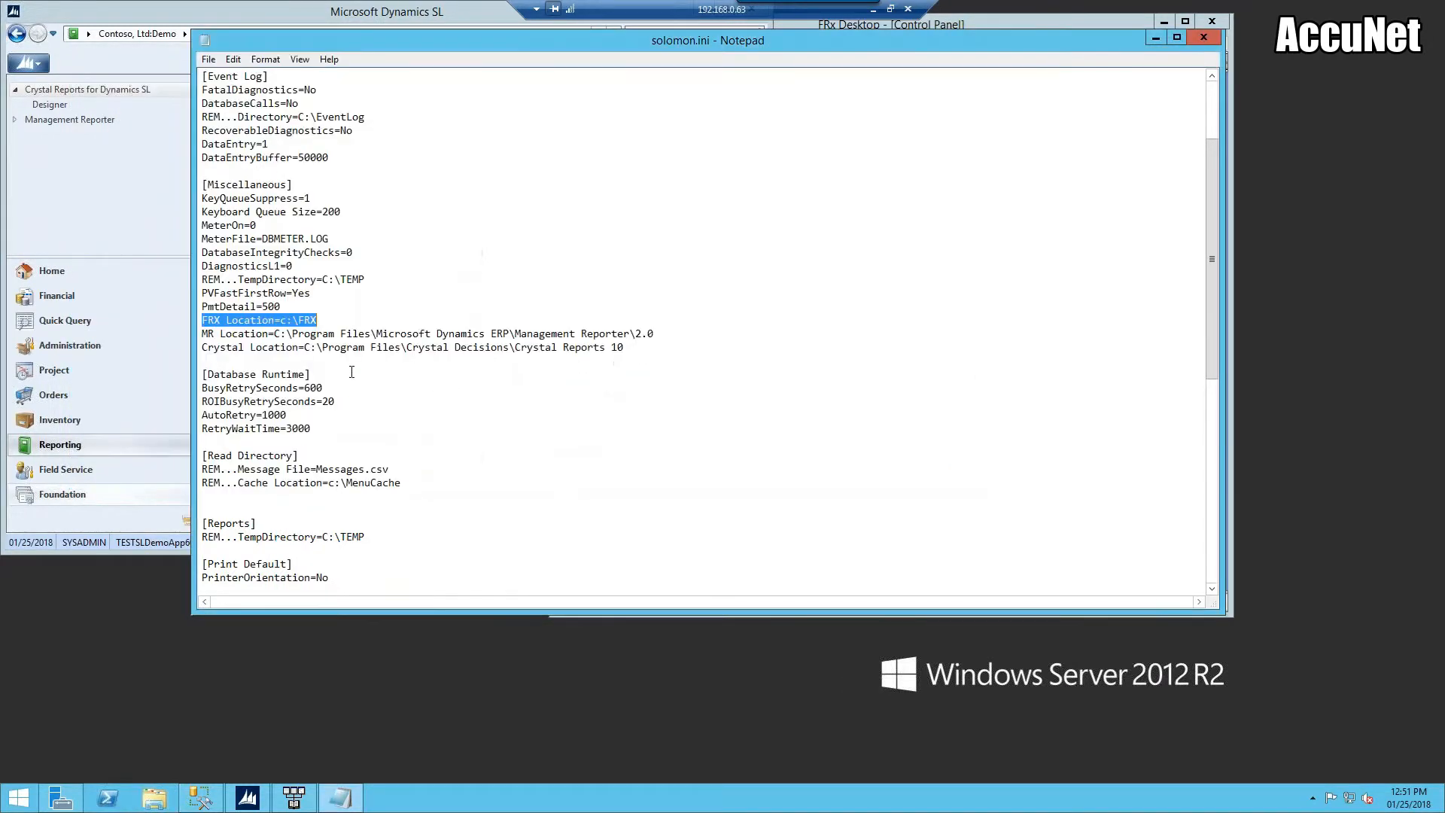
# - Select the FRX Location path in solomon.ini and open C:\Program Files (x86)\Microsoft Dynamics\SL\Applications\FRx 6.7 in File Explorer
pyautogui.click(332, 320)
pyautogui.moveTo(317, 320); pyautogui.dragTo(282, 319)
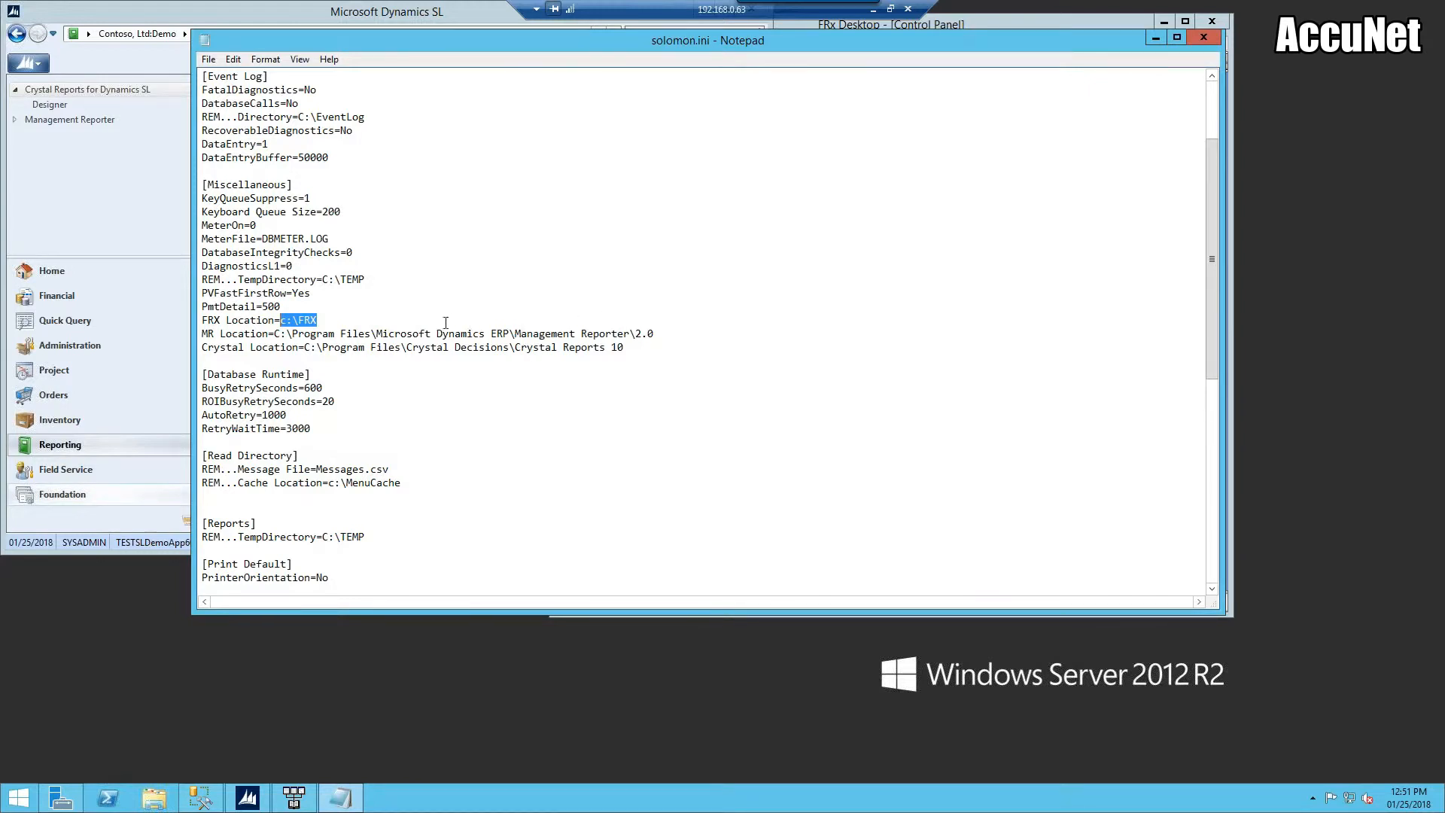
pyautogui.click(155, 797)
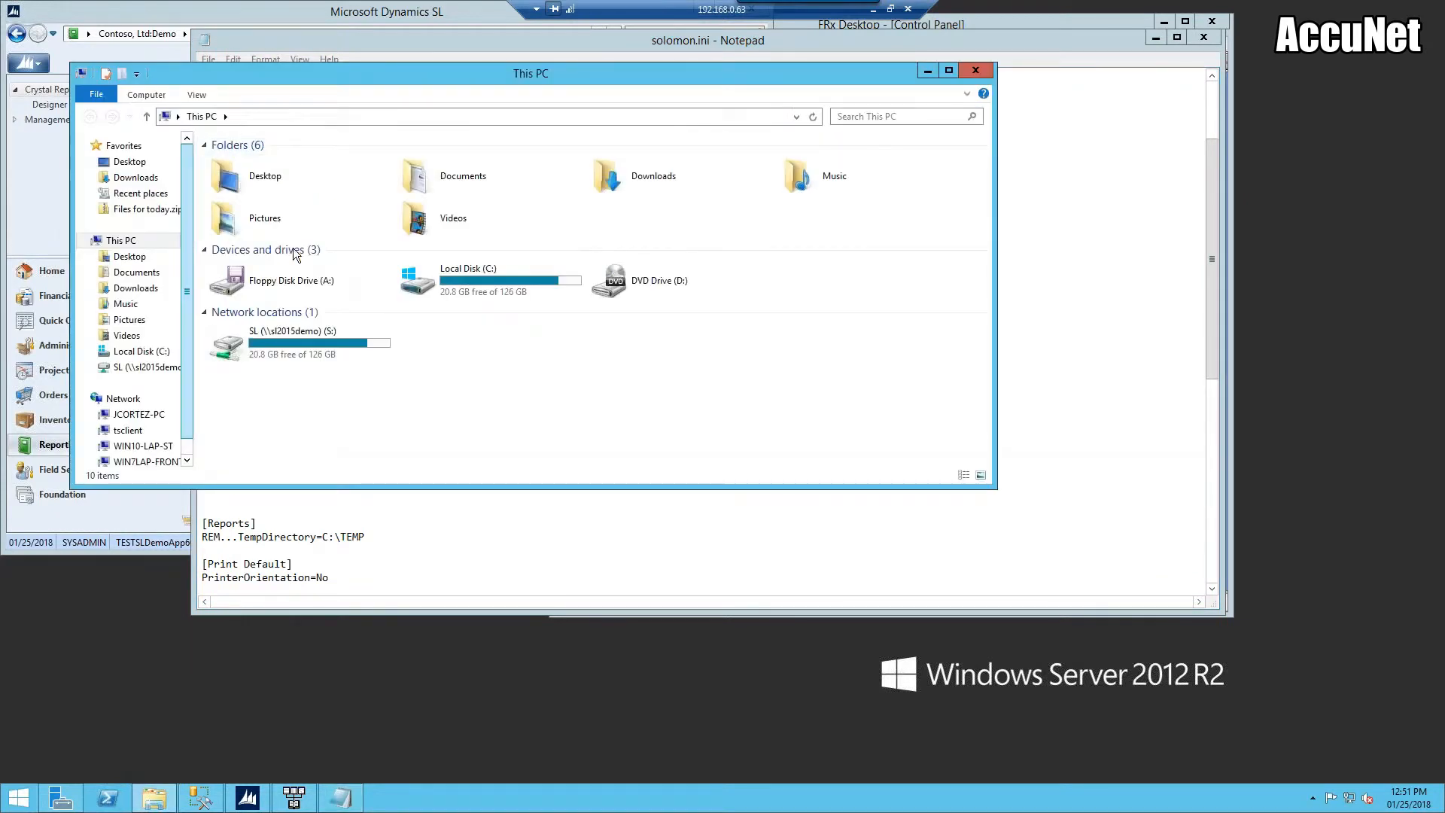
pyautogui.doubleClick(427, 279)
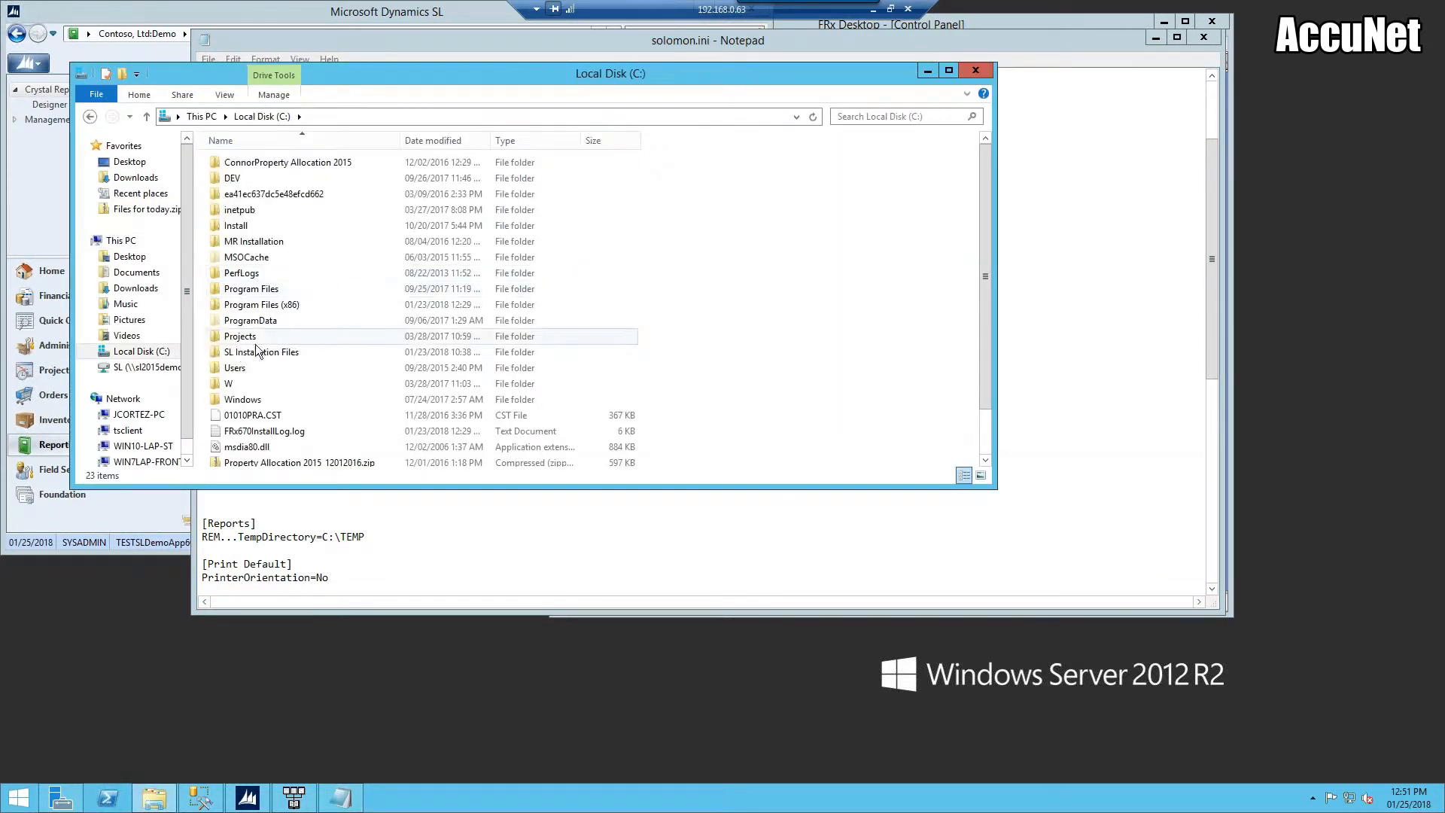
pyautogui.doubleClick(259, 305)
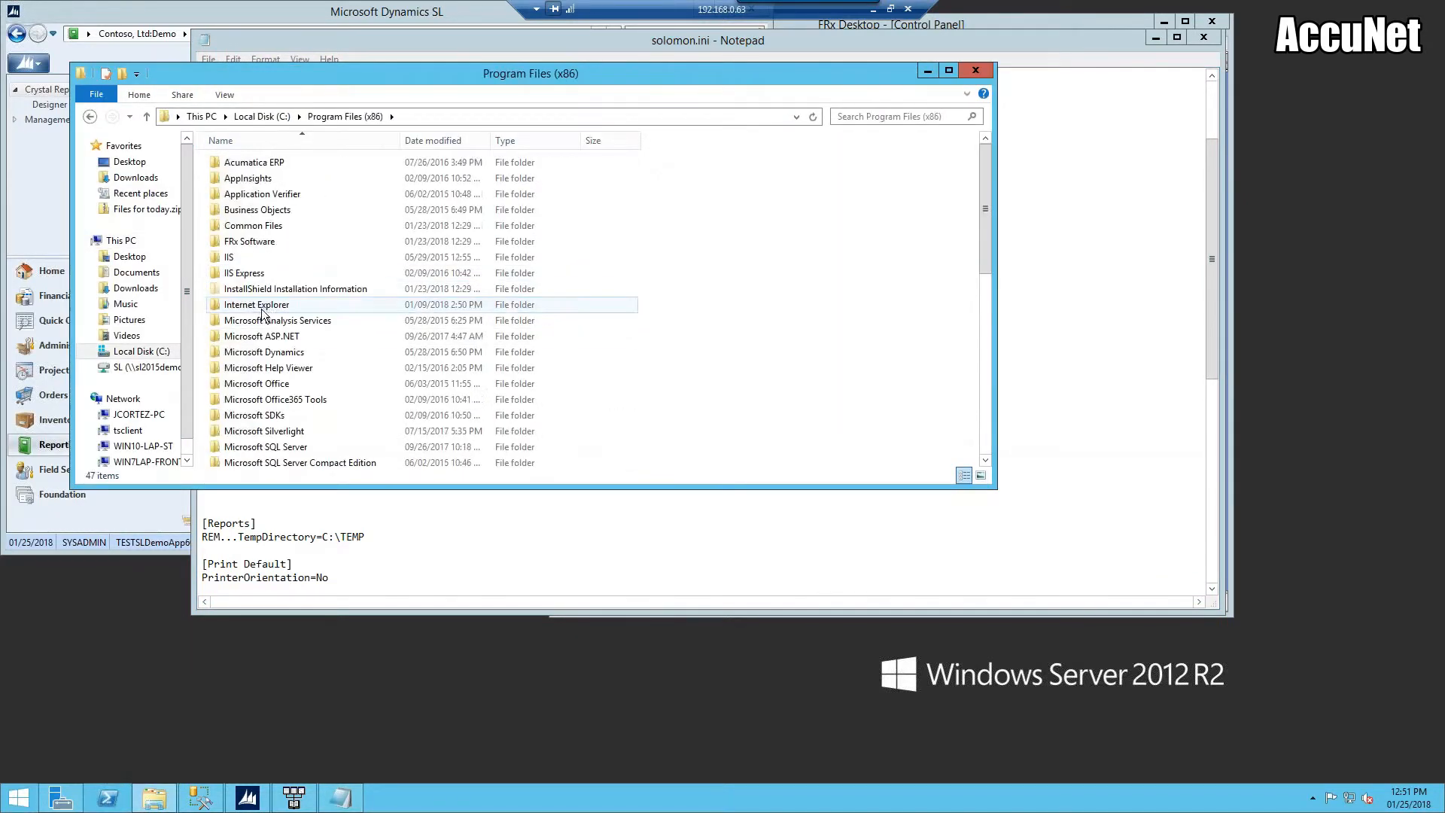
pyautogui.click(287, 358)
pyautogui.doubleClick(287, 357)
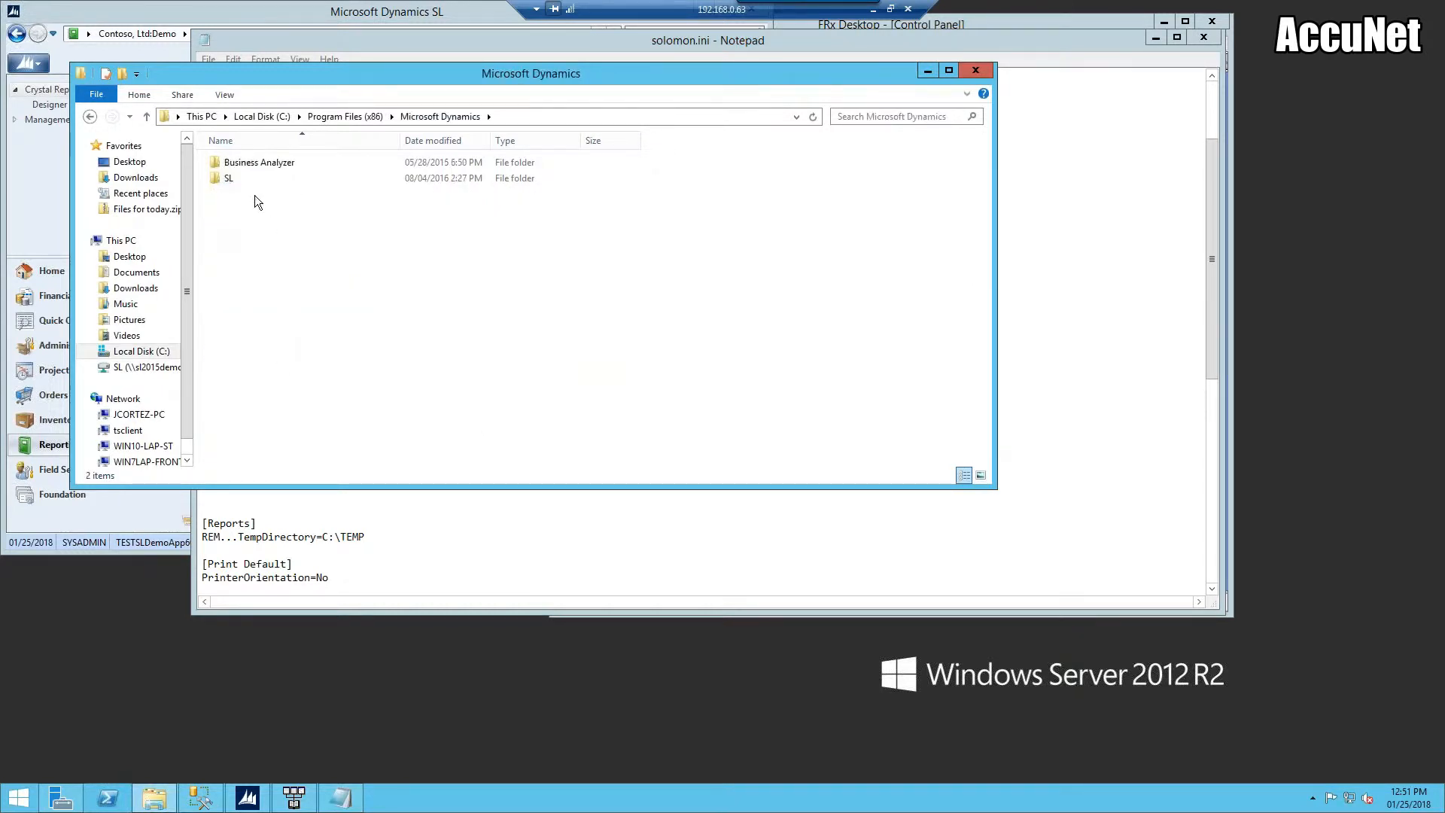
pyautogui.doubleClick(225, 179)
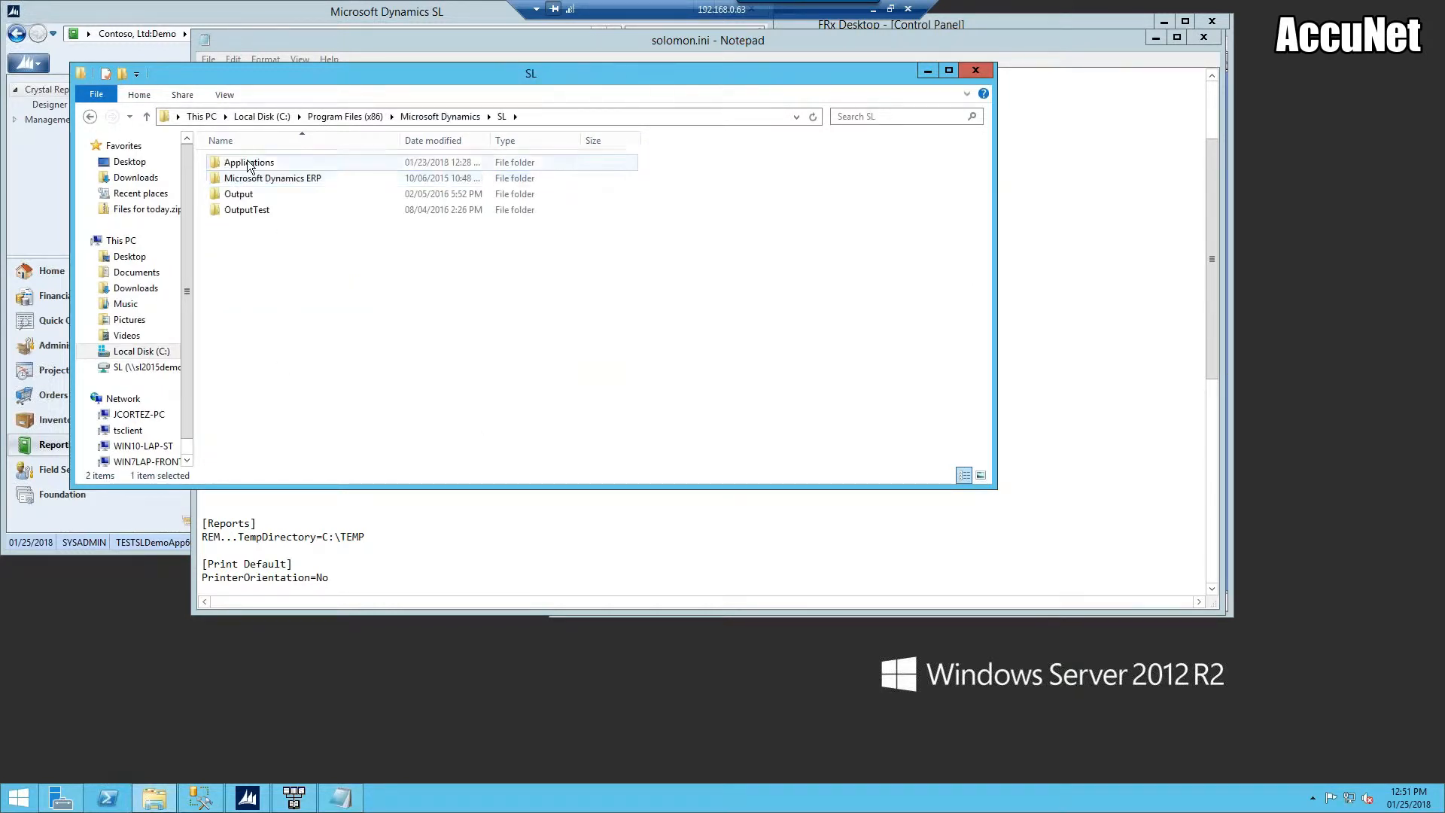
pyautogui.doubleClick(249, 163)
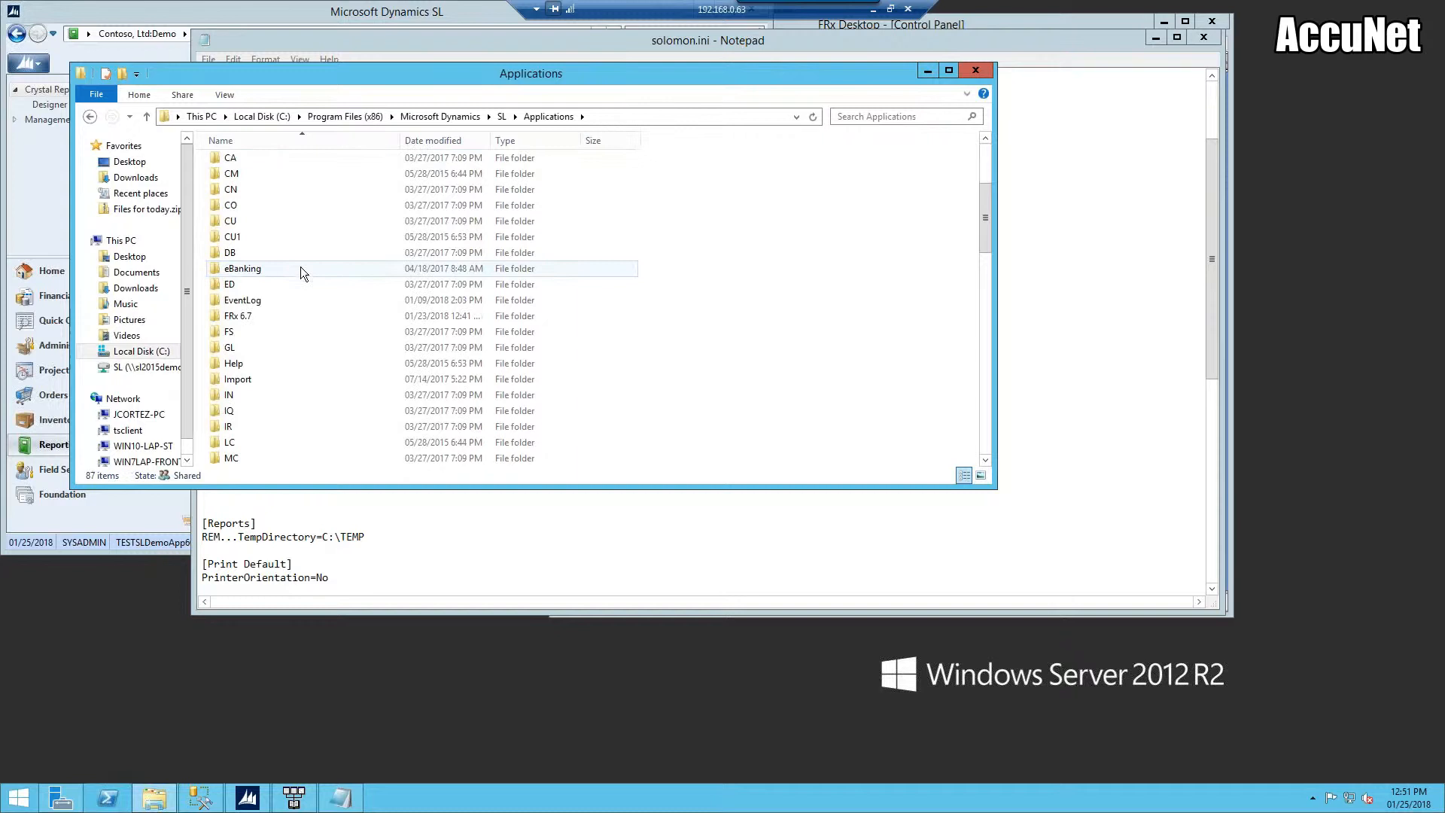
pyautogui.doubleClick(259, 316)
# - Set FRX Location in solomon.ini to the copied folder path C:\Program Files (x86)\Microsoft Dynamics\SL\Applications\FRx 6.7 and close the file
pyautogui.moveTo(436, 76); pyautogui.dragTo(704, 296)
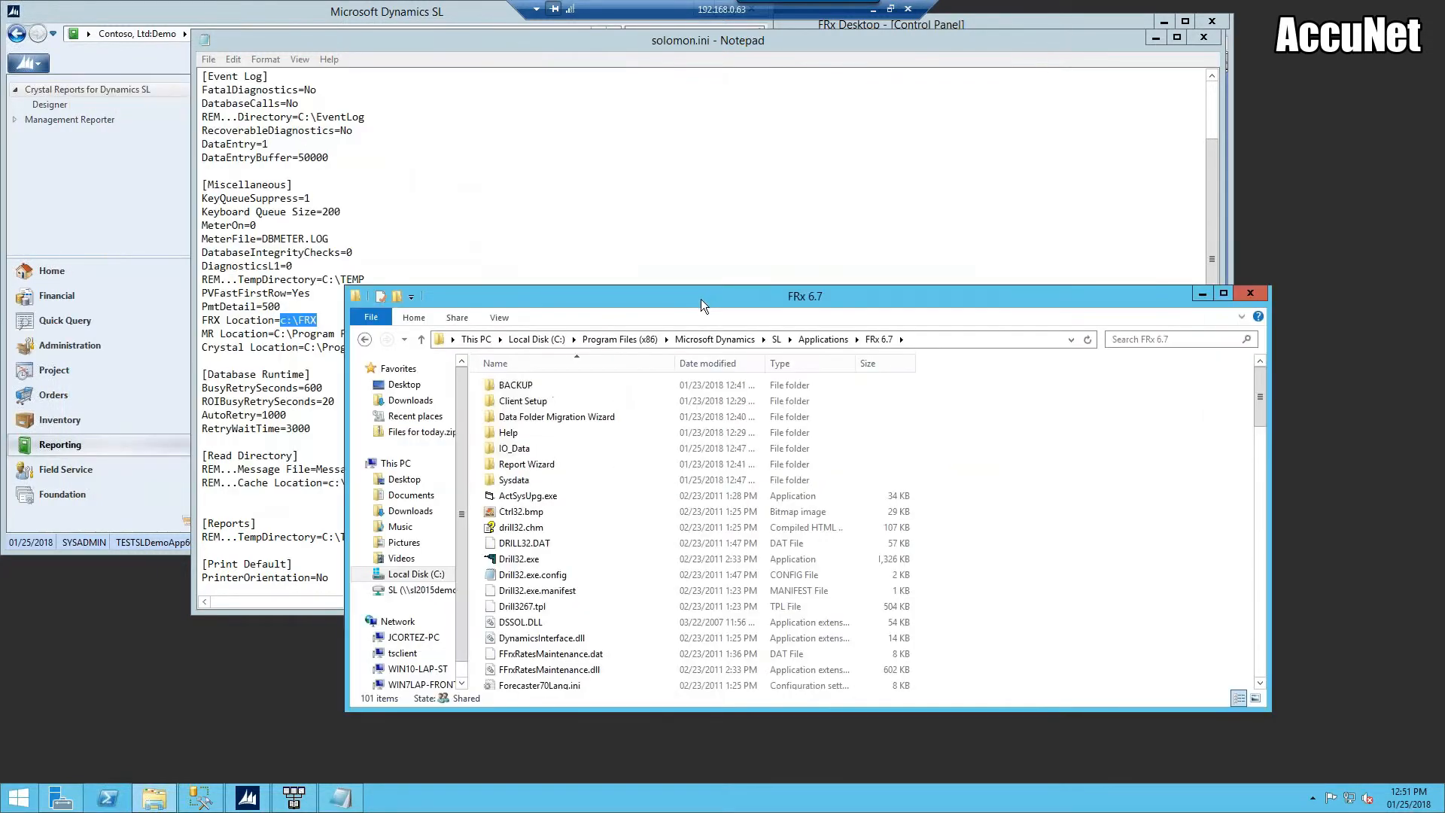
pyautogui.click(933, 341)
pyautogui.hotkey('ctrl', 'c')
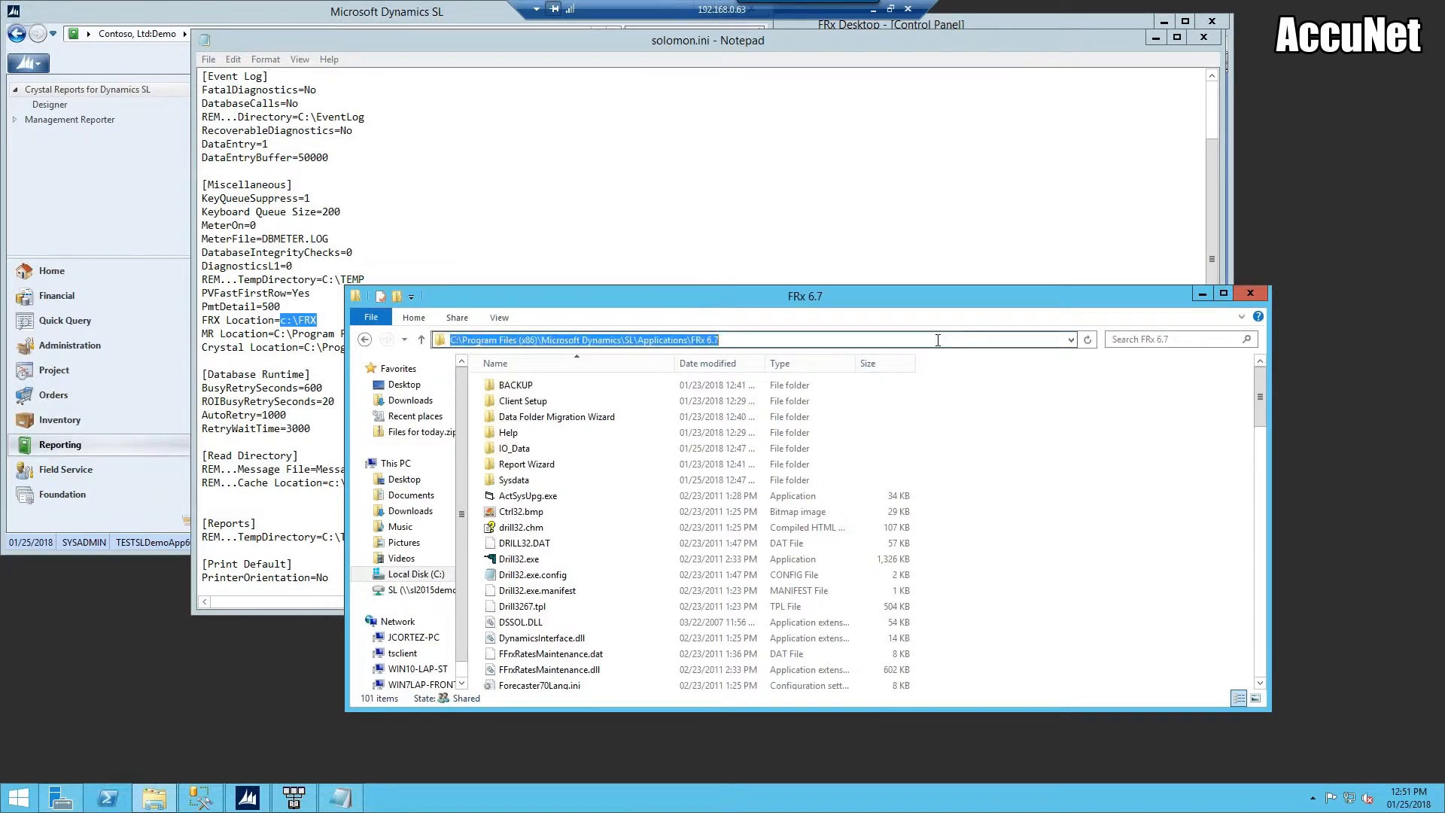
pyautogui.moveTo(316, 322); pyautogui.dragTo(281, 321)
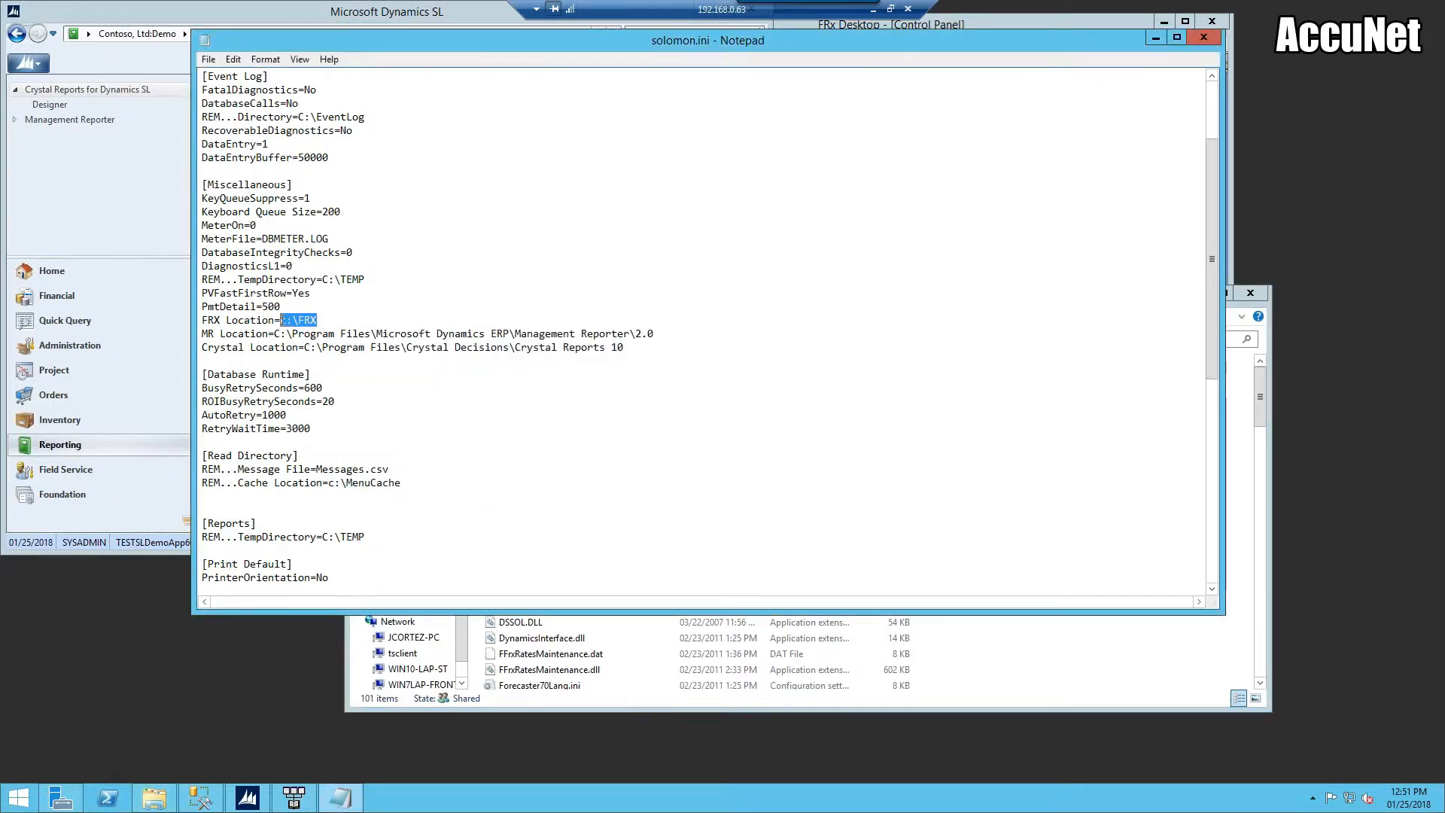
pyautogui.hotkey('ctrl', 'v')
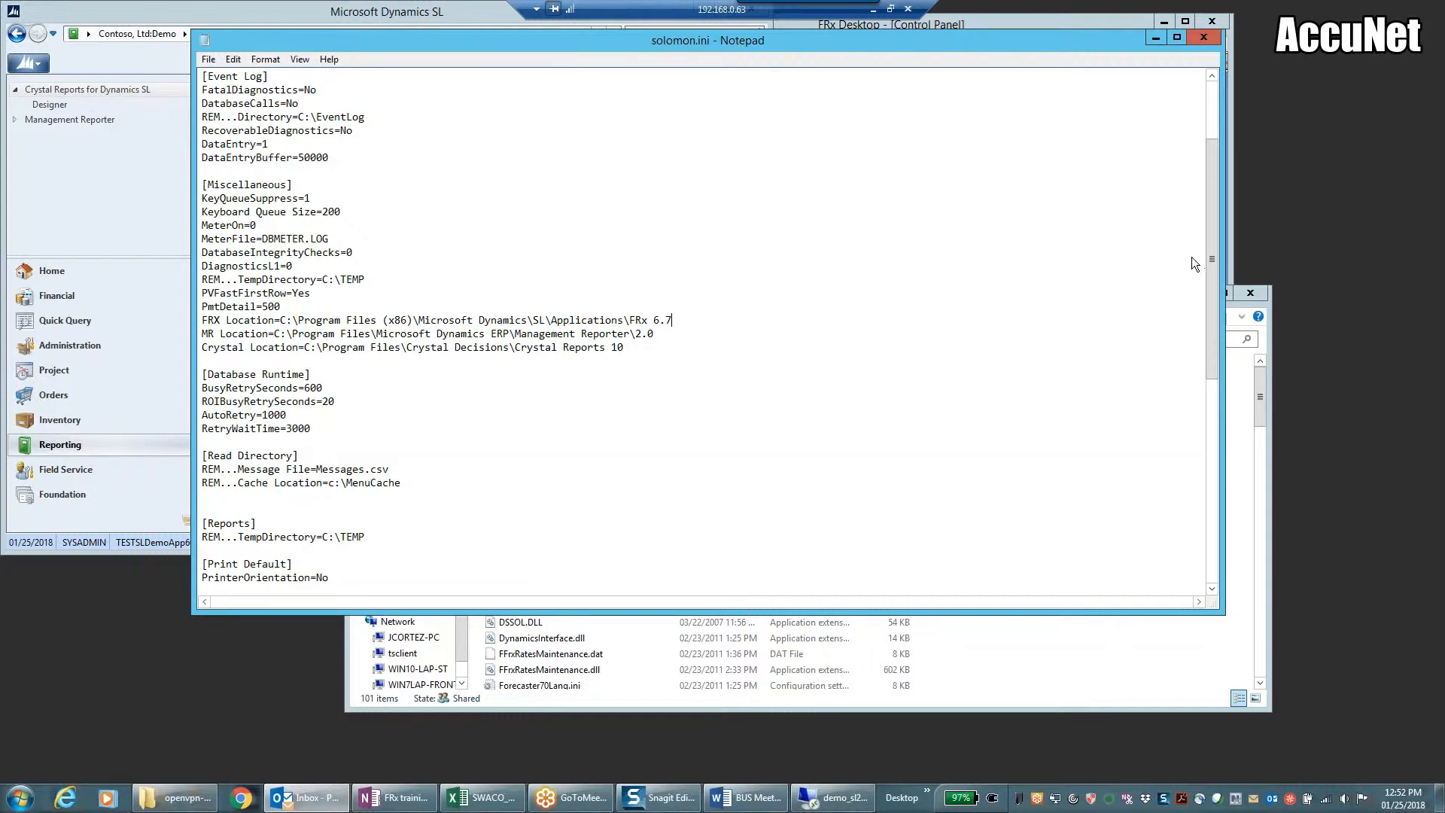
pyautogui.click(1203, 41)
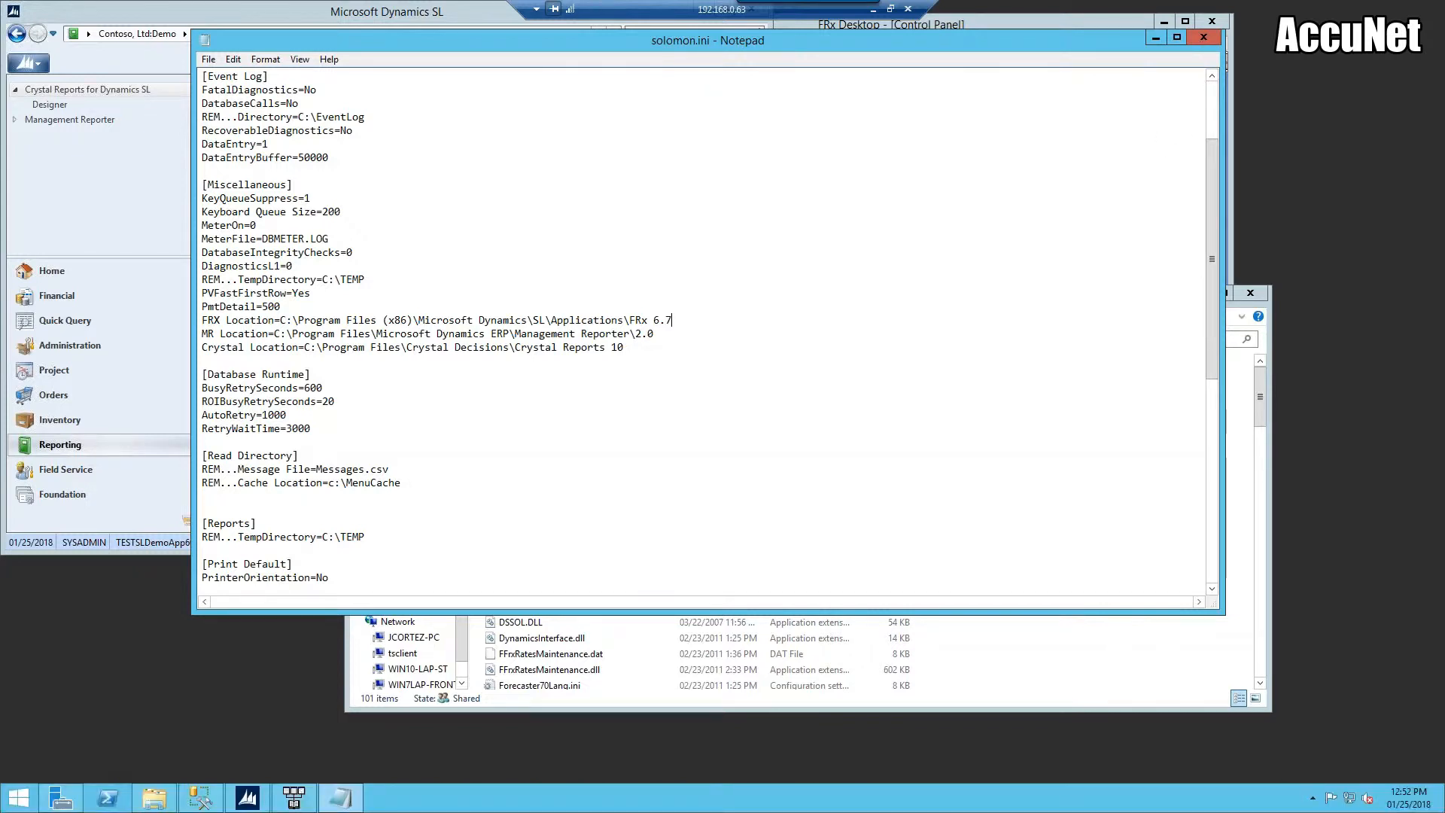
# - Switch to FRx Desktop, close Company Information, and review the location of the SOLDEMO specification set
pyautogui.click(868, 80)
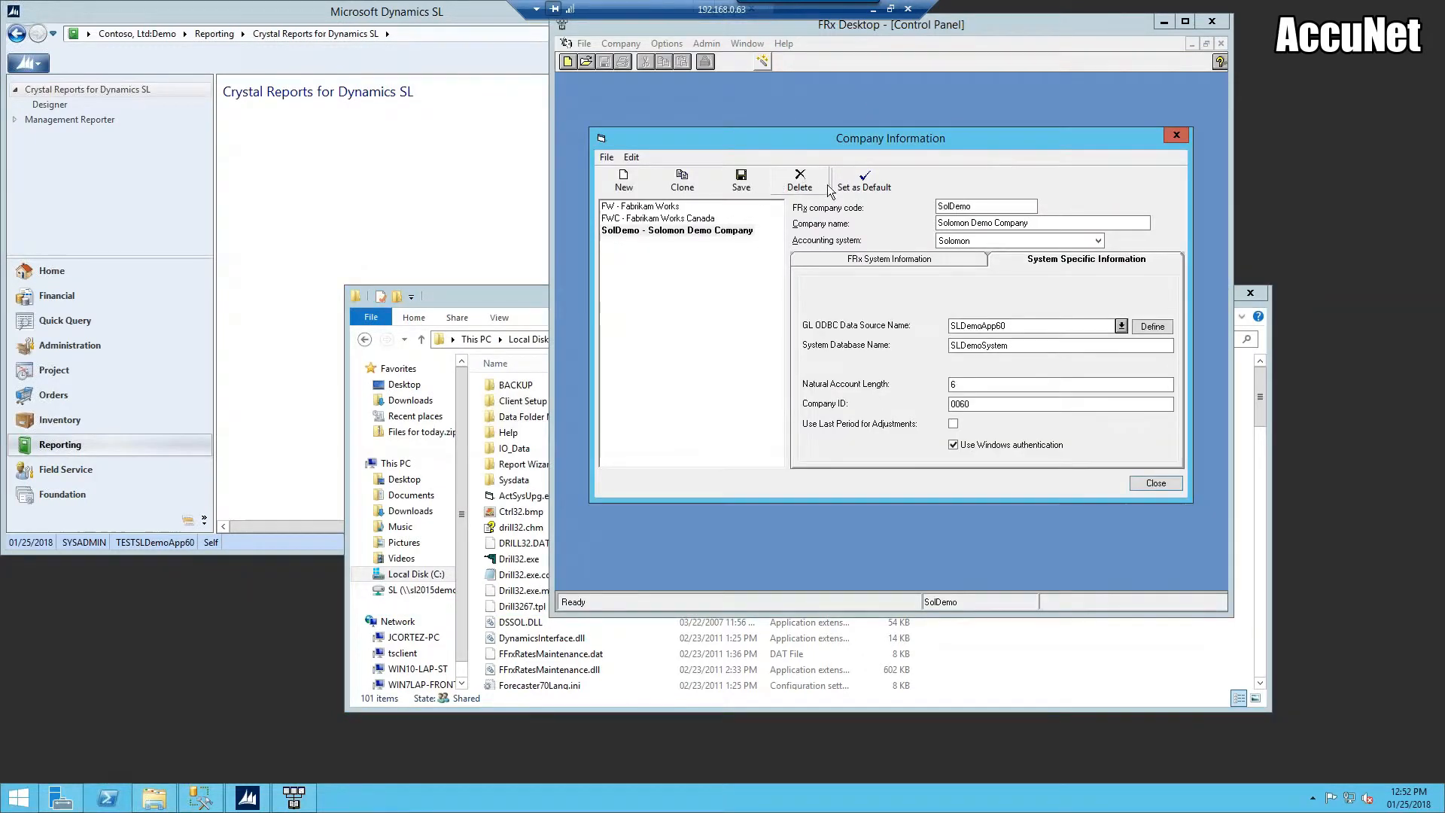
pyautogui.click(1156, 482)
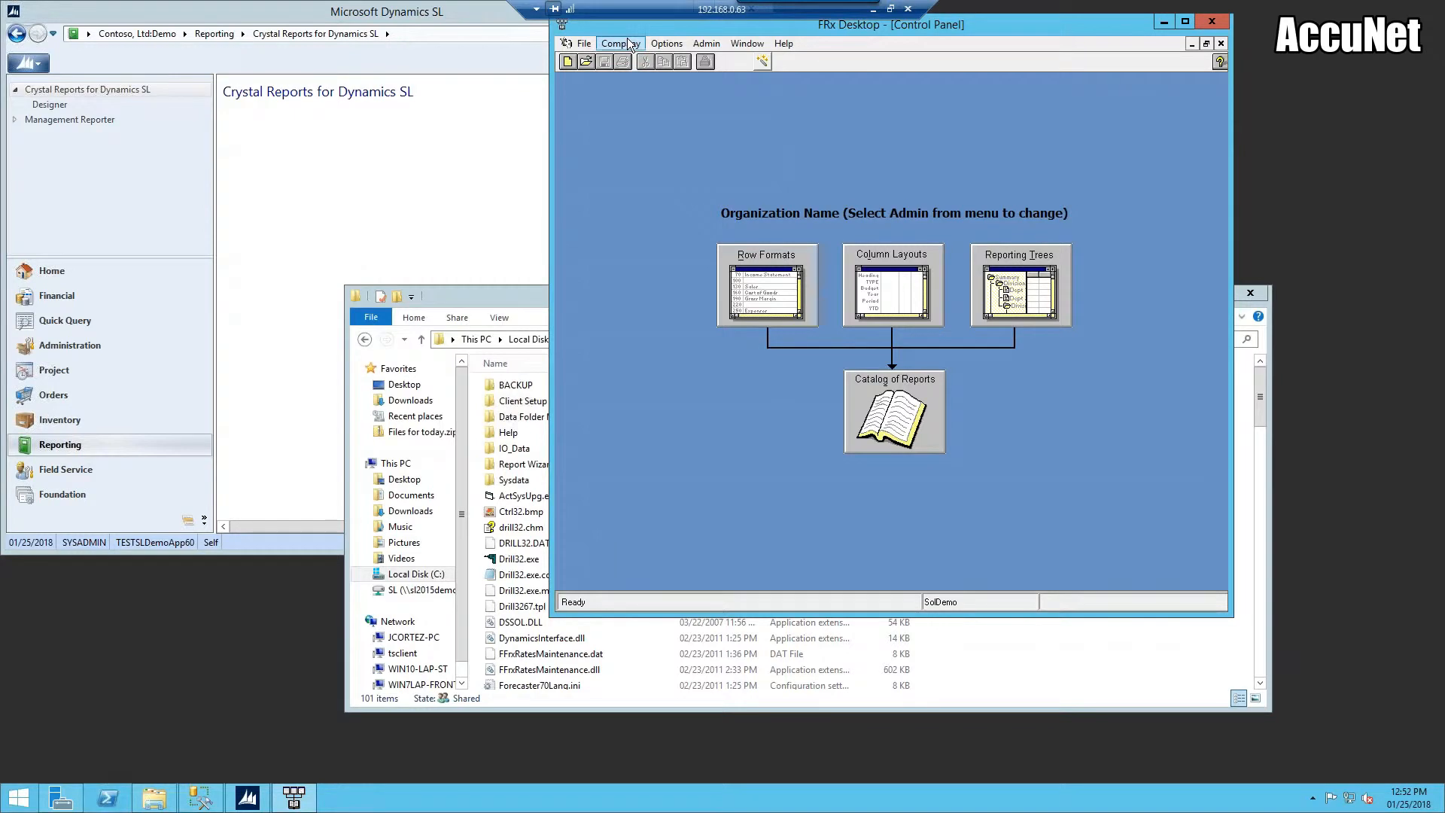
pyautogui.click(621, 43)
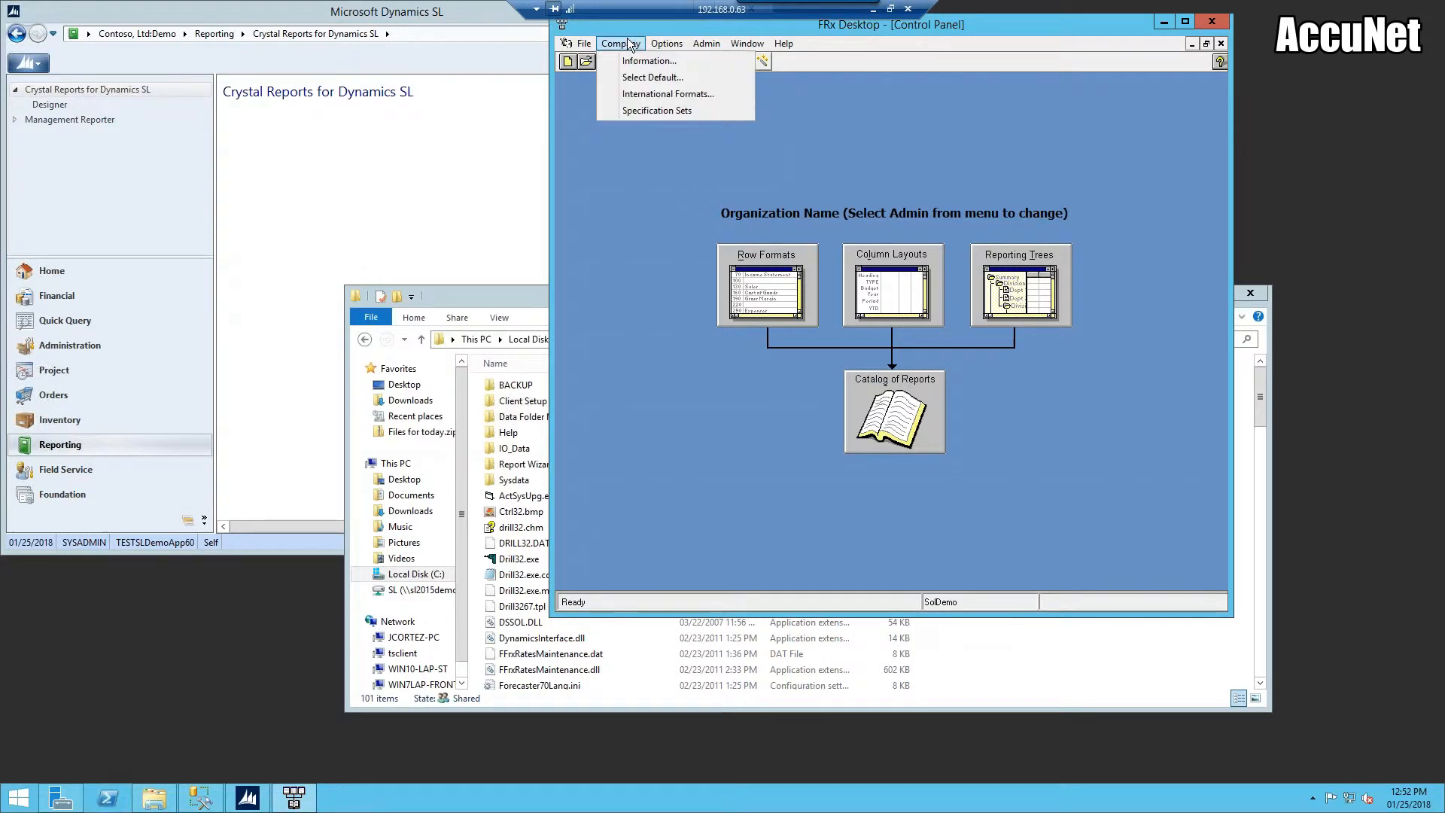
pyautogui.click(633, 112)
pyautogui.moveTo(843, 213); pyautogui.dragTo(767, 175)
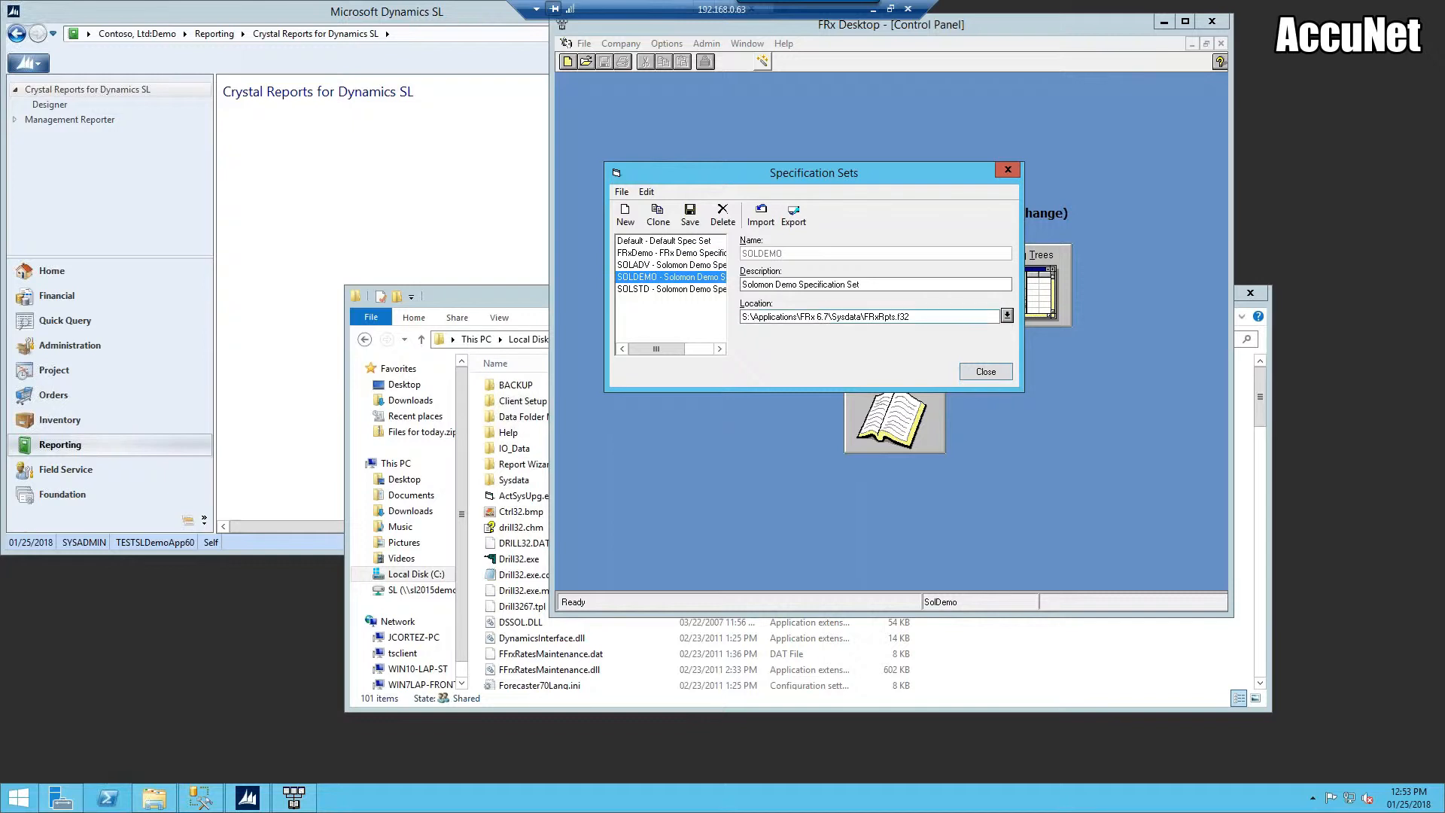
pyautogui.click(963, 317)
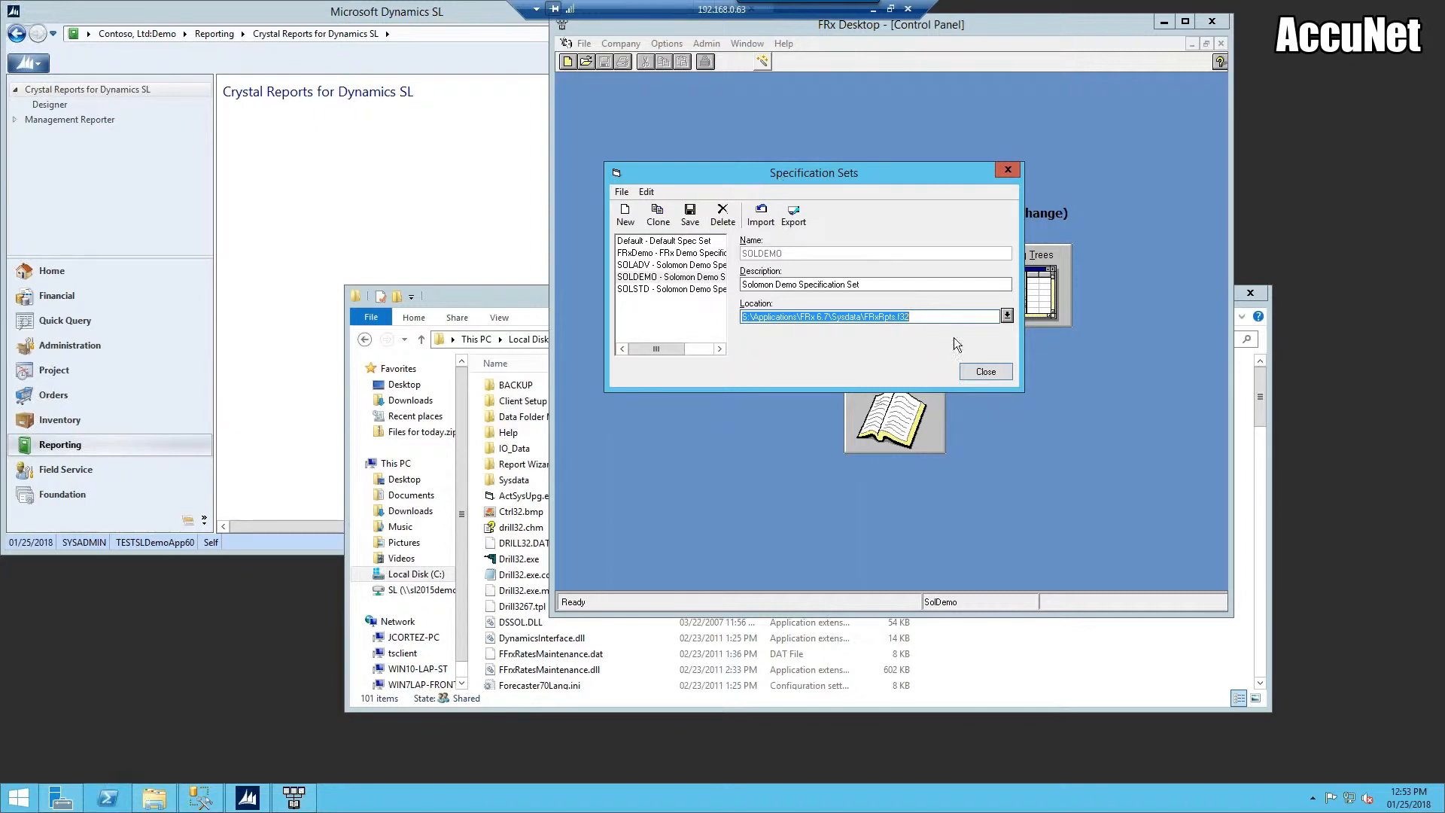
pyautogui.moveTo(889, 179); pyautogui.dragTo(892, 151)
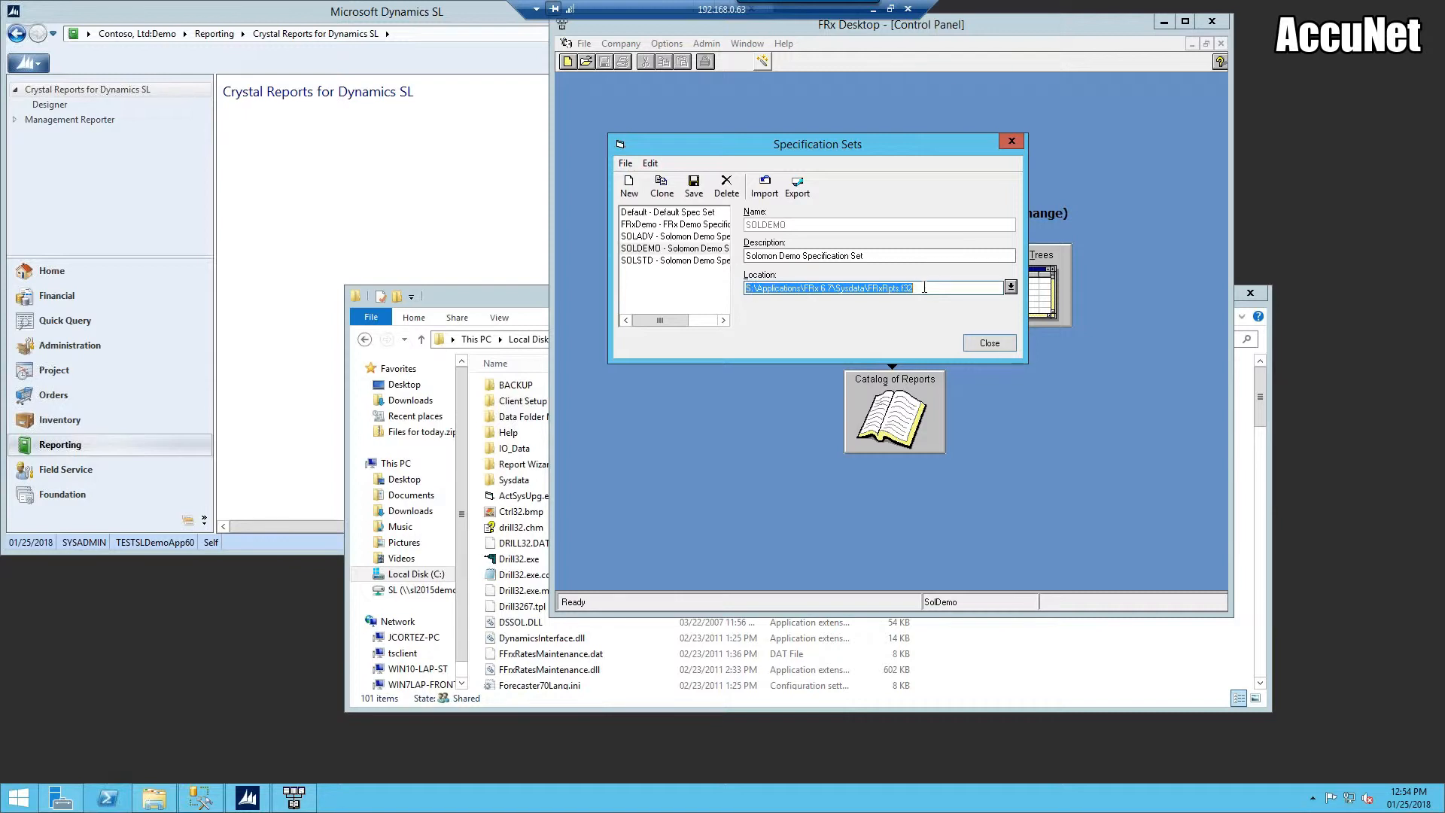
pyautogui.click(981, 347)
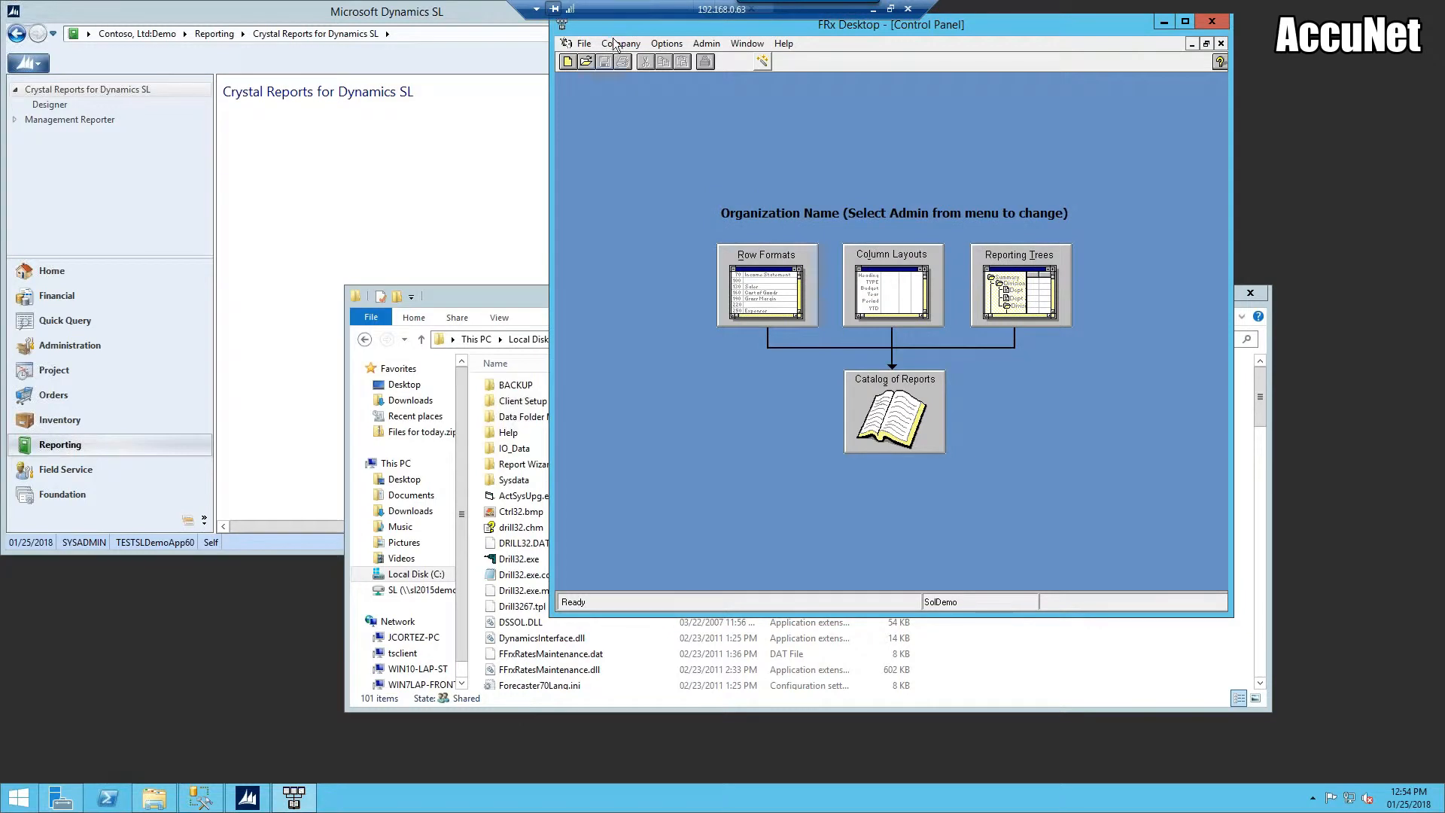
# - Review the FRx System Information and System Specific Information of Solomon Demo Company, and close the company information
pyautogui.click(615, 43)
pyautogui.click(631, 62)
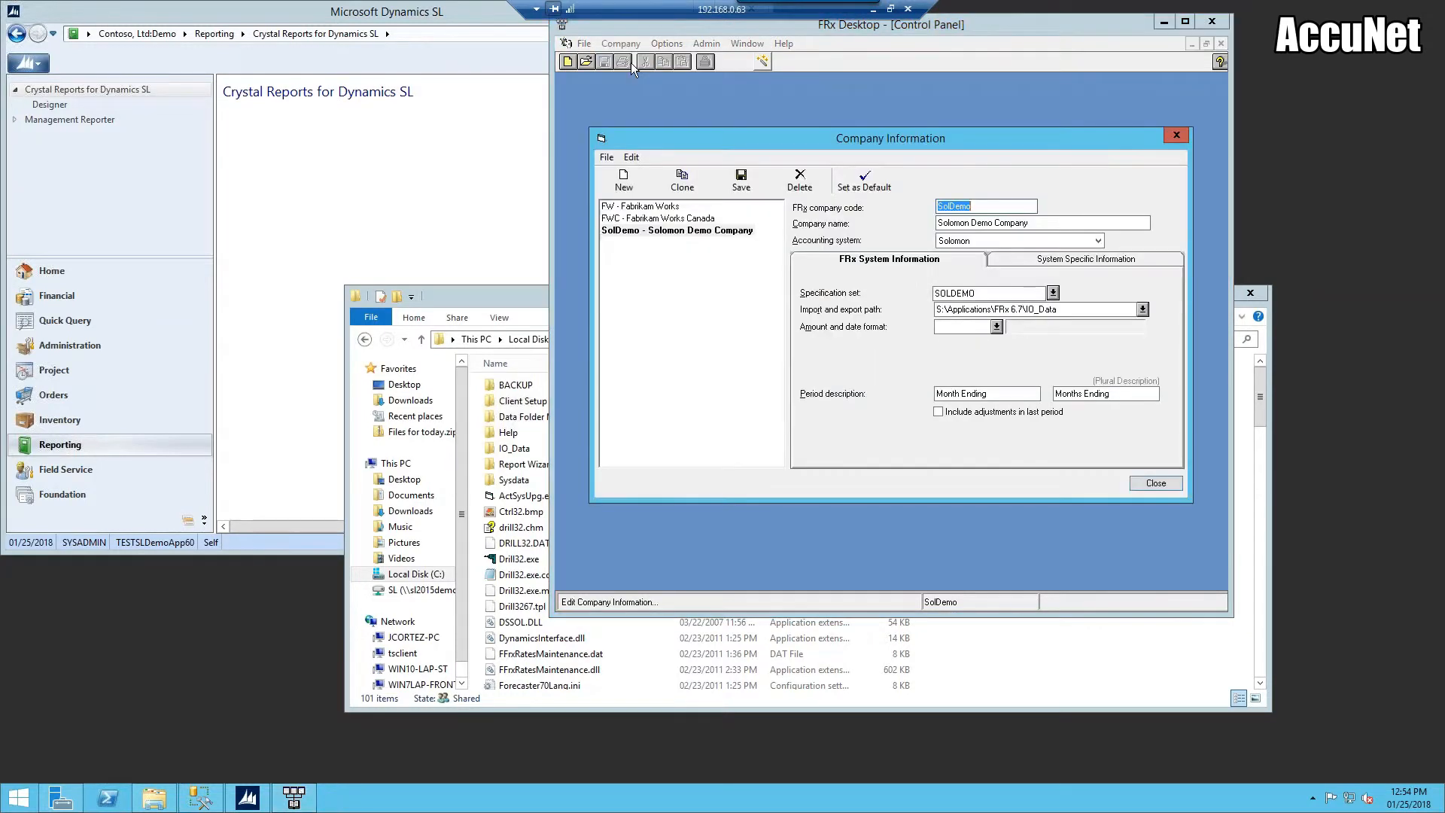
pyautogui.click(1009, 259)
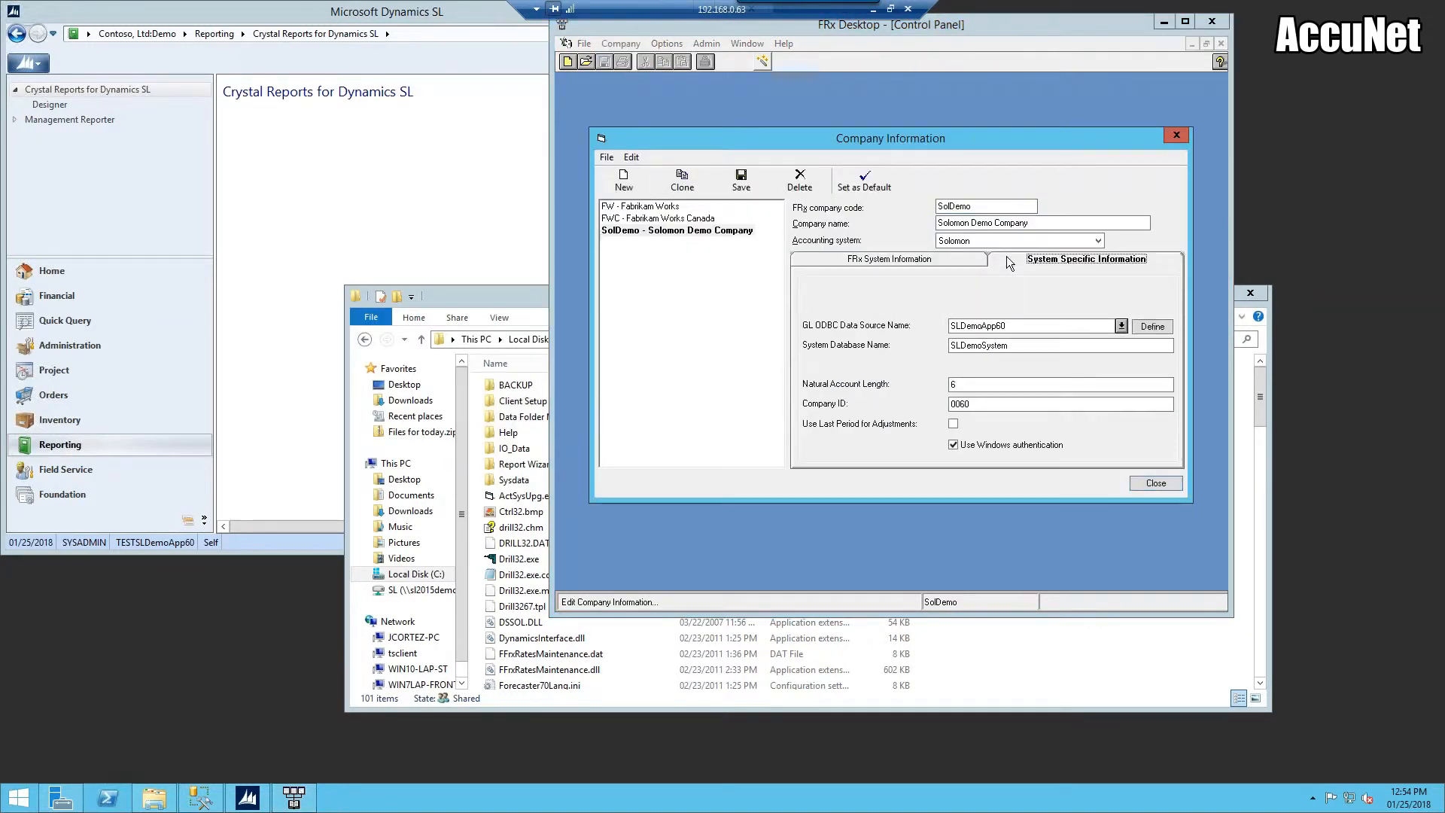
pyautogui.click(931, 261)
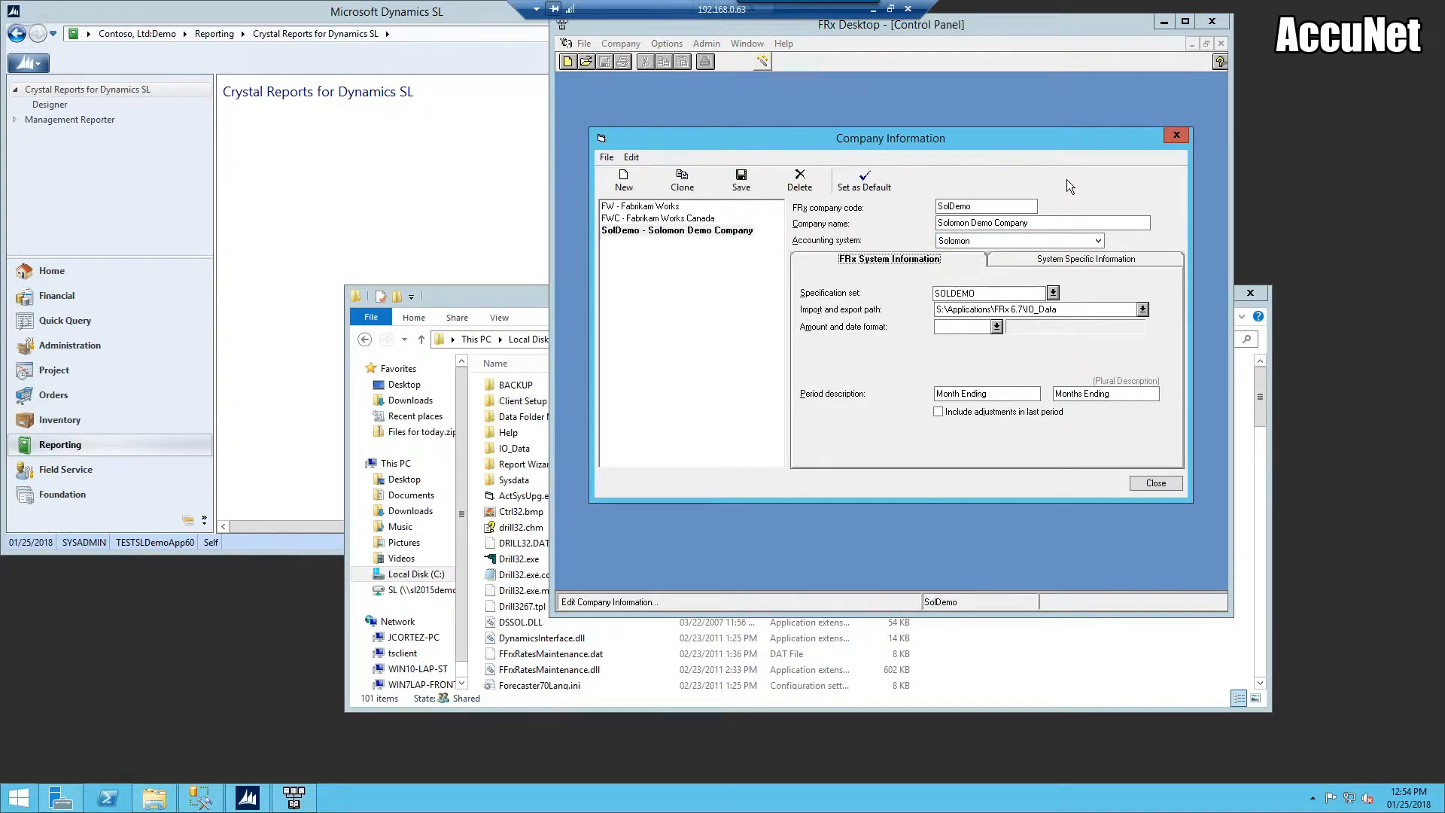
pyautogui.click(1176, 136)
# - Check the current SYSDATA directory location in the organization information and close the directory dialog
pyautogui.click(705, 44)
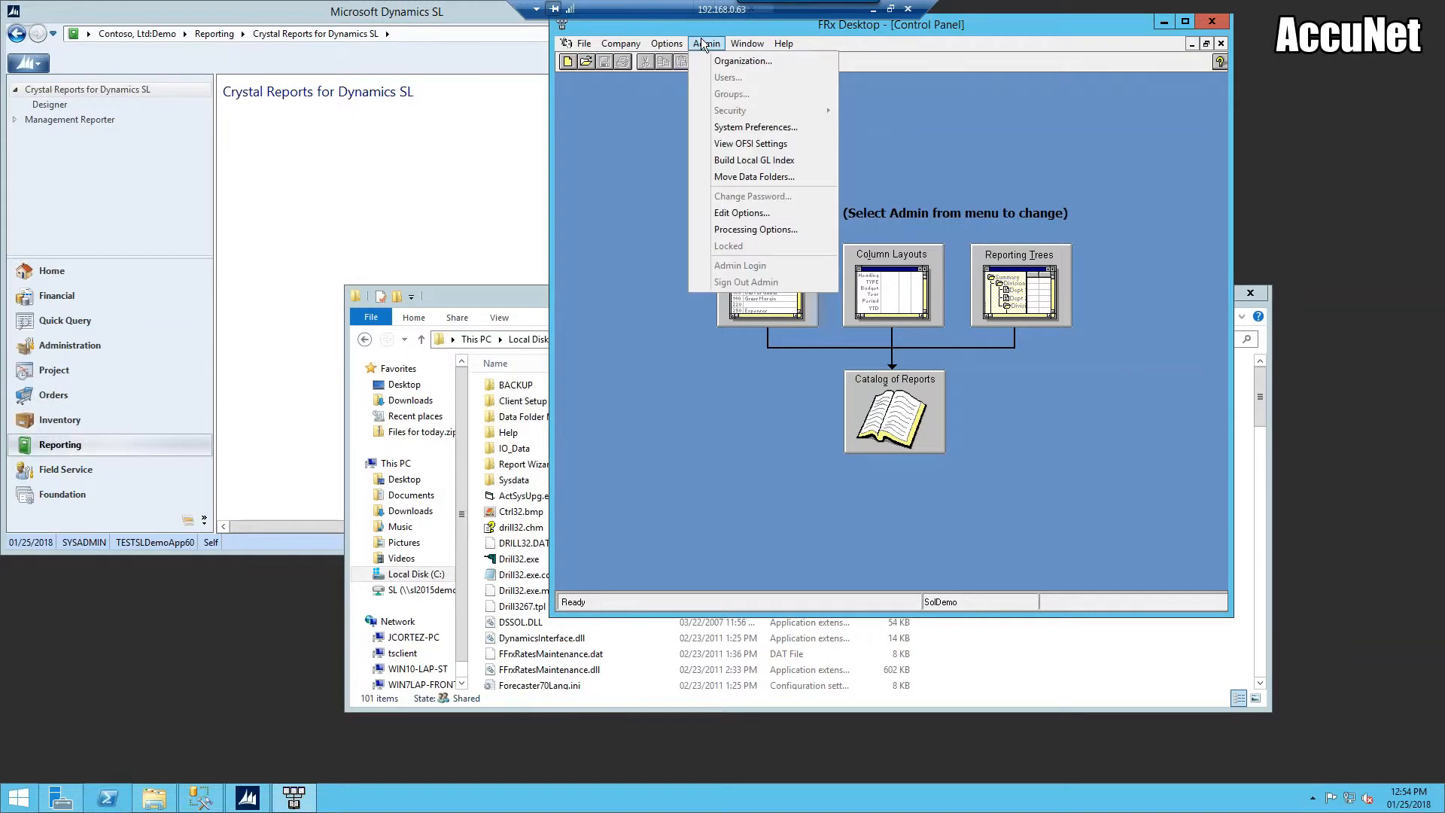
pyautogui.click(722, 59)
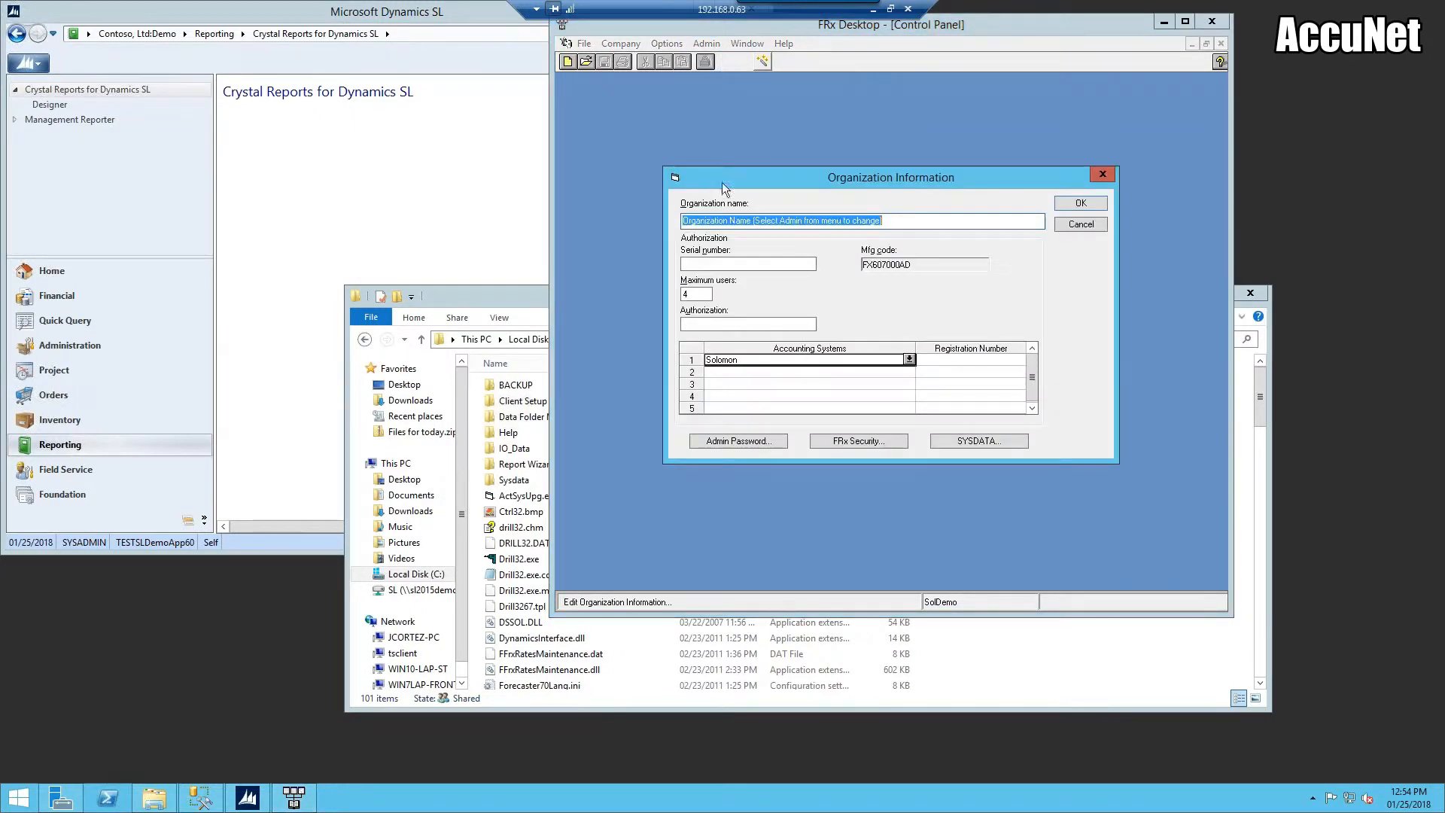
pyautogui.click(957, 441)
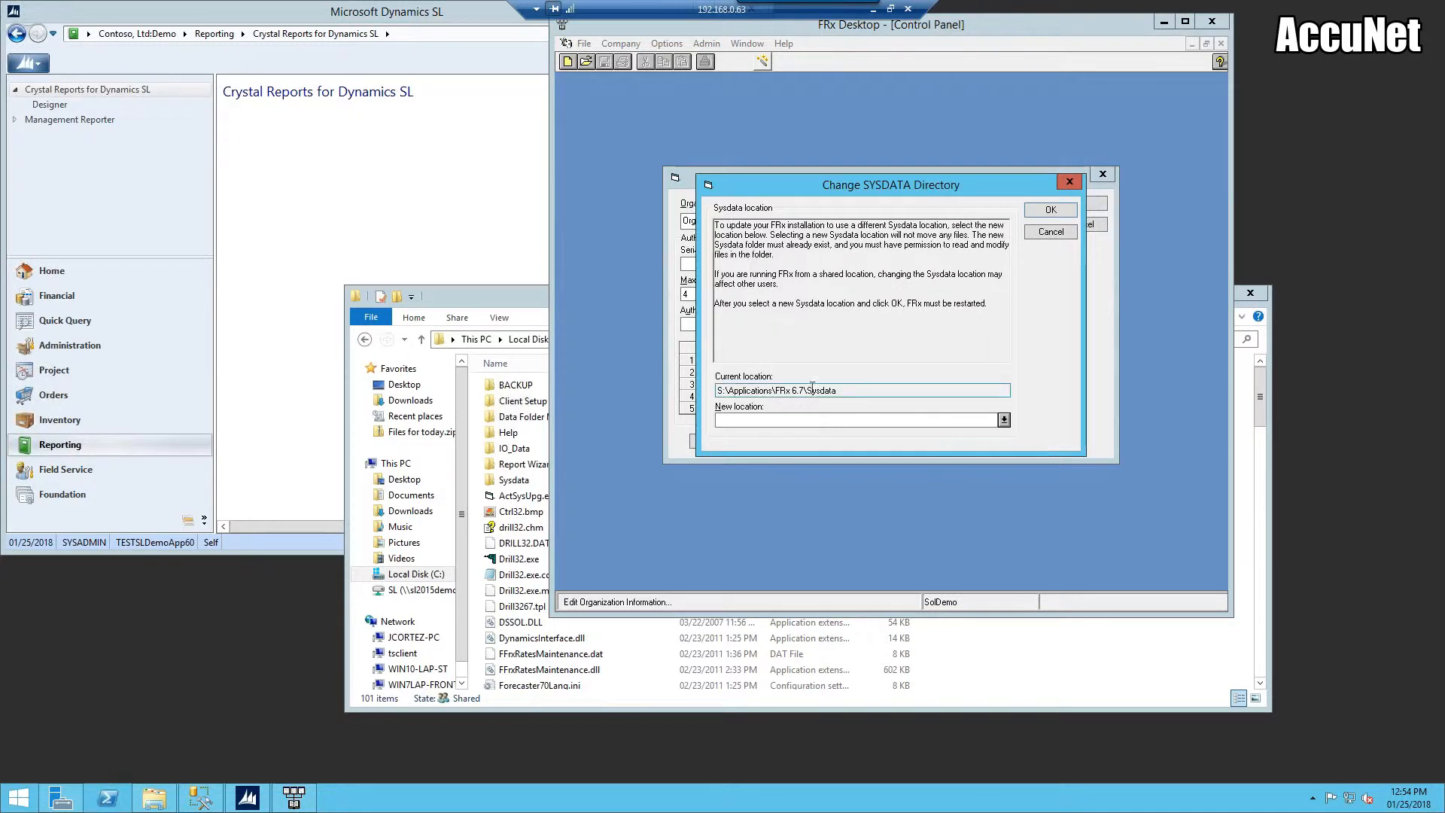
pyautogui.click(864, 388)
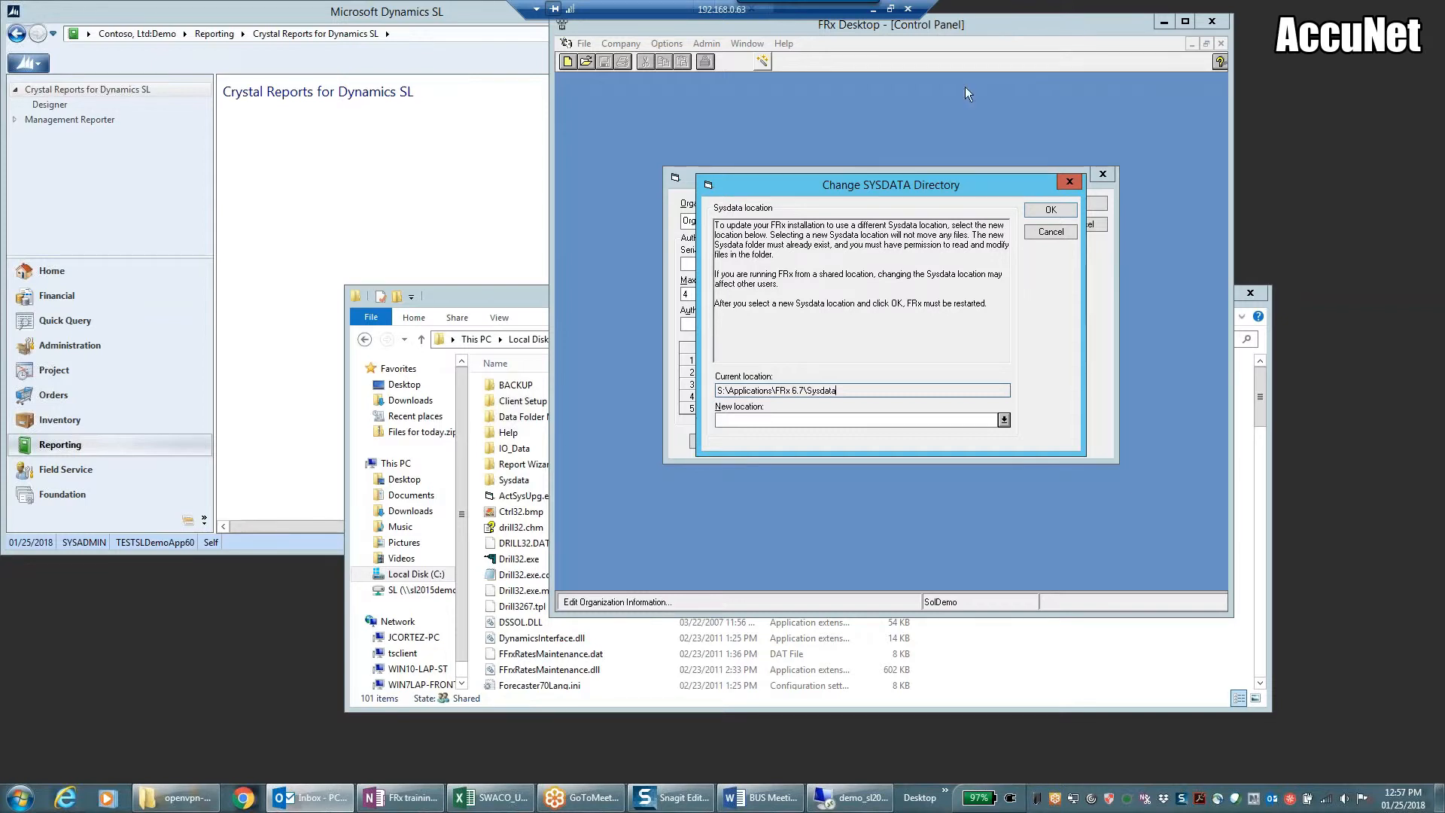
pyautogui.moveTo(951, 191); pyautogui.dragTo(881, 187)
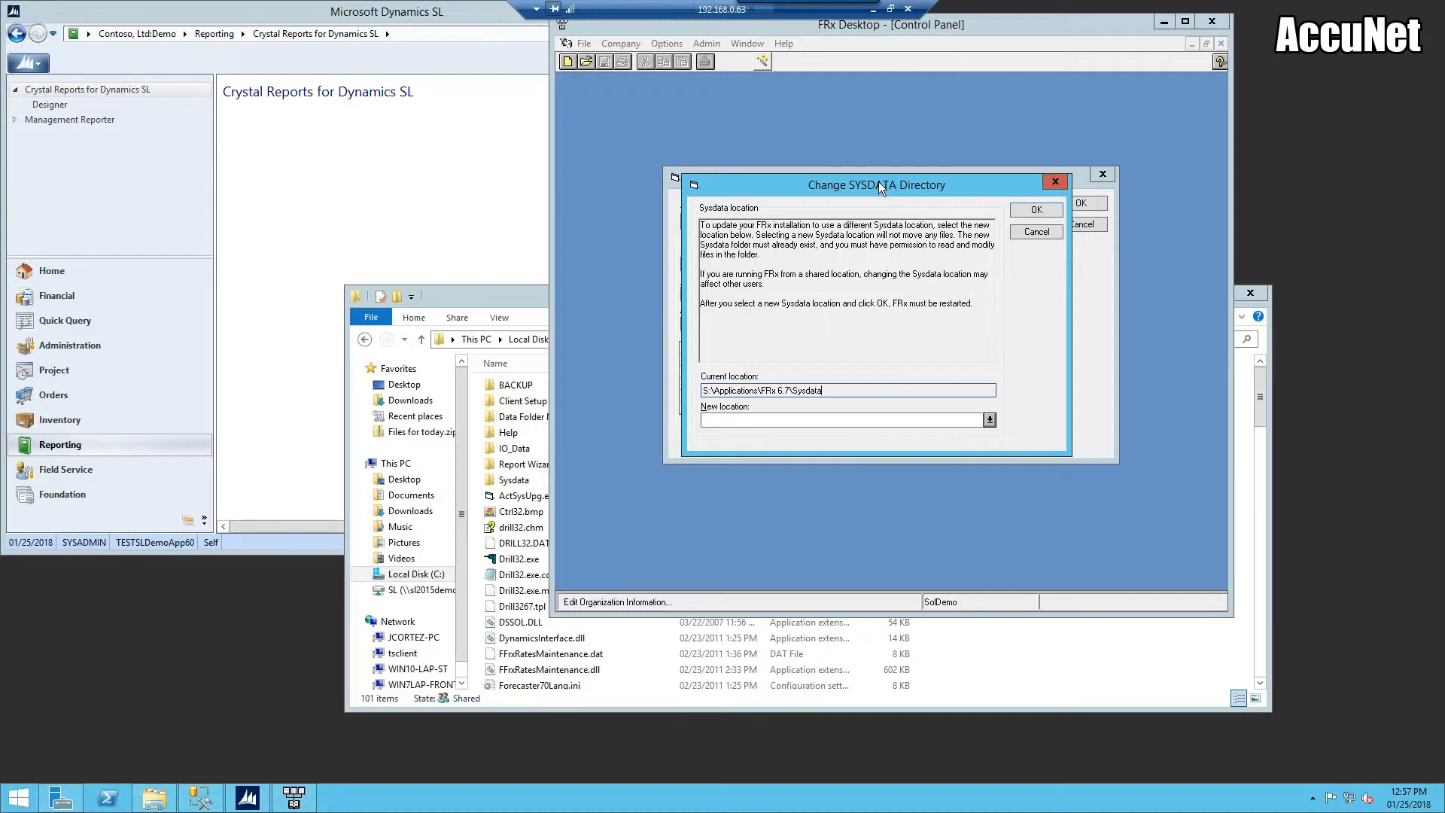
pyautogui.click(1054, 184)
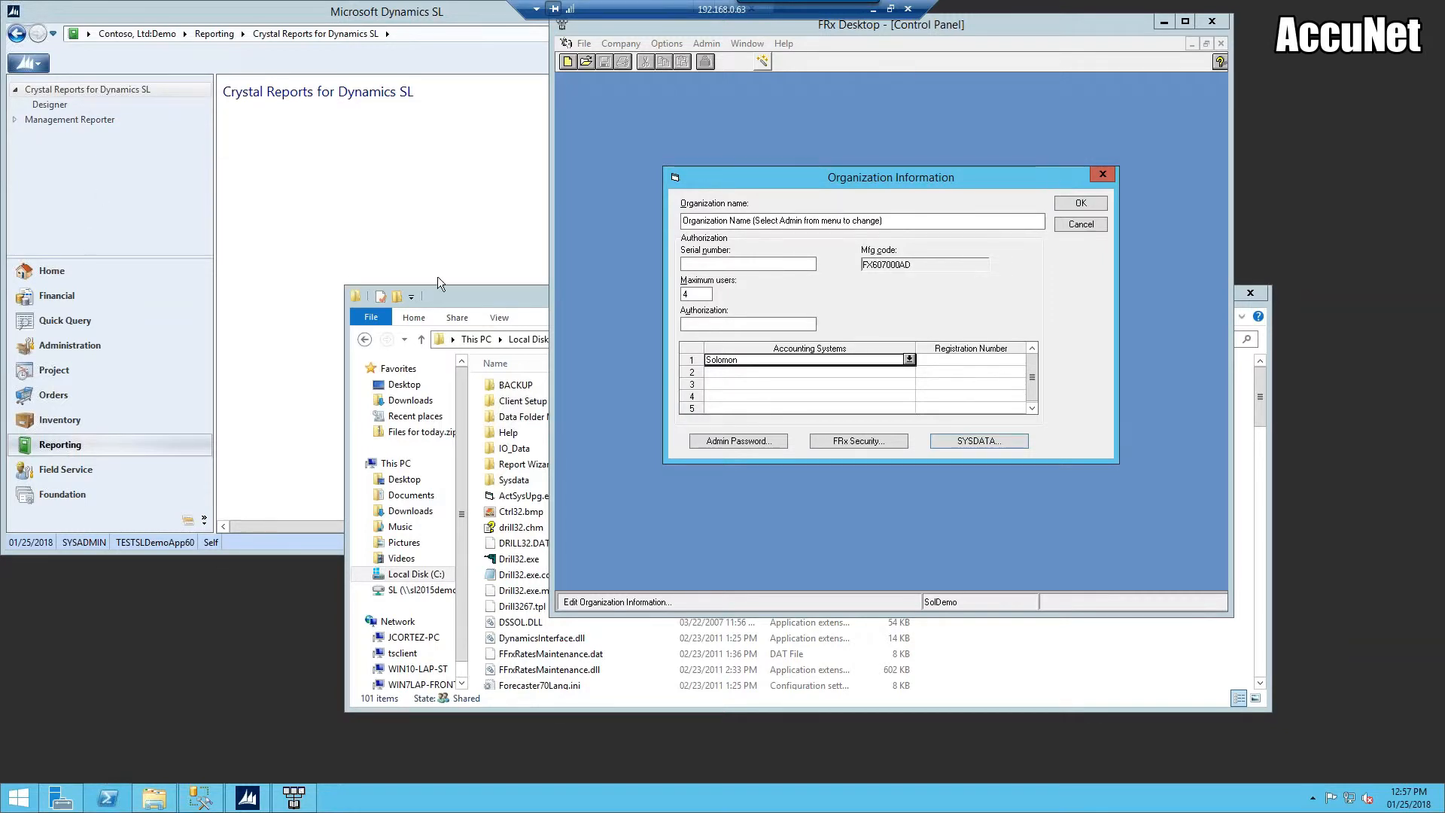
# - Close the FRx 6.7 folder window and dismiss the Organization Information dialog in FRx Desktop
pyautogui.click(474, 295)
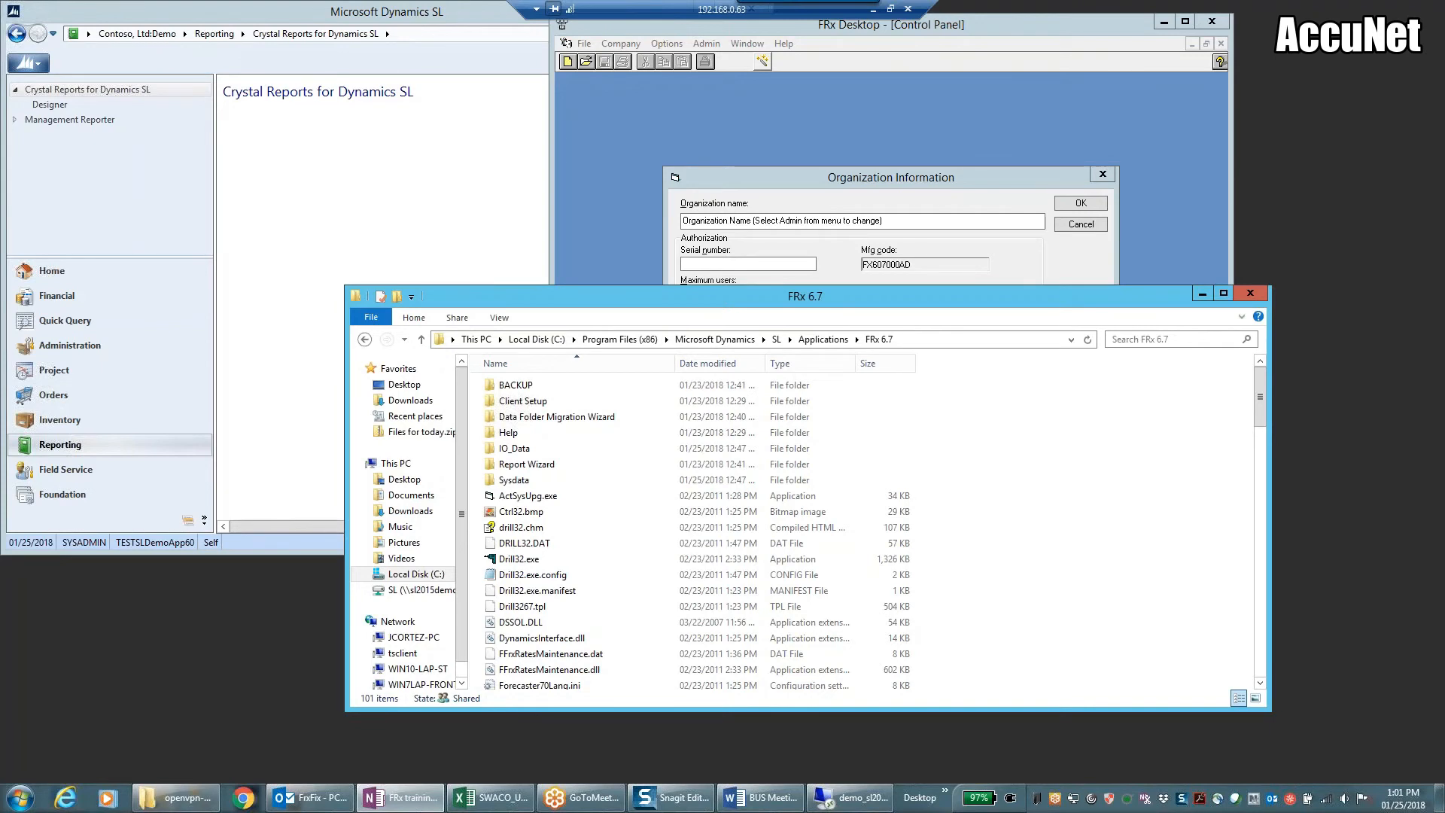
pyautogui.click(1250, 295)
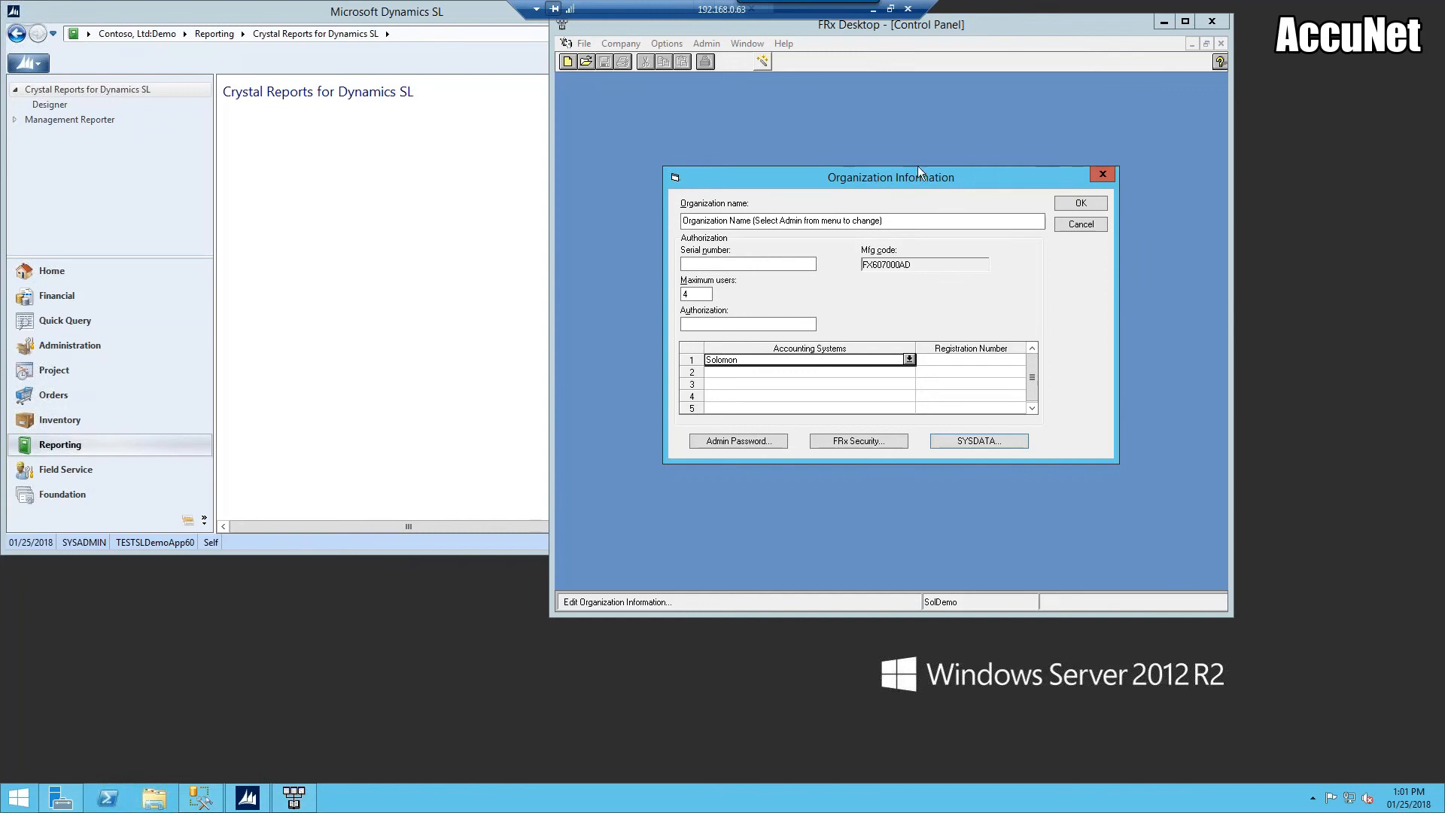
pyautogui.click(1103, 175)
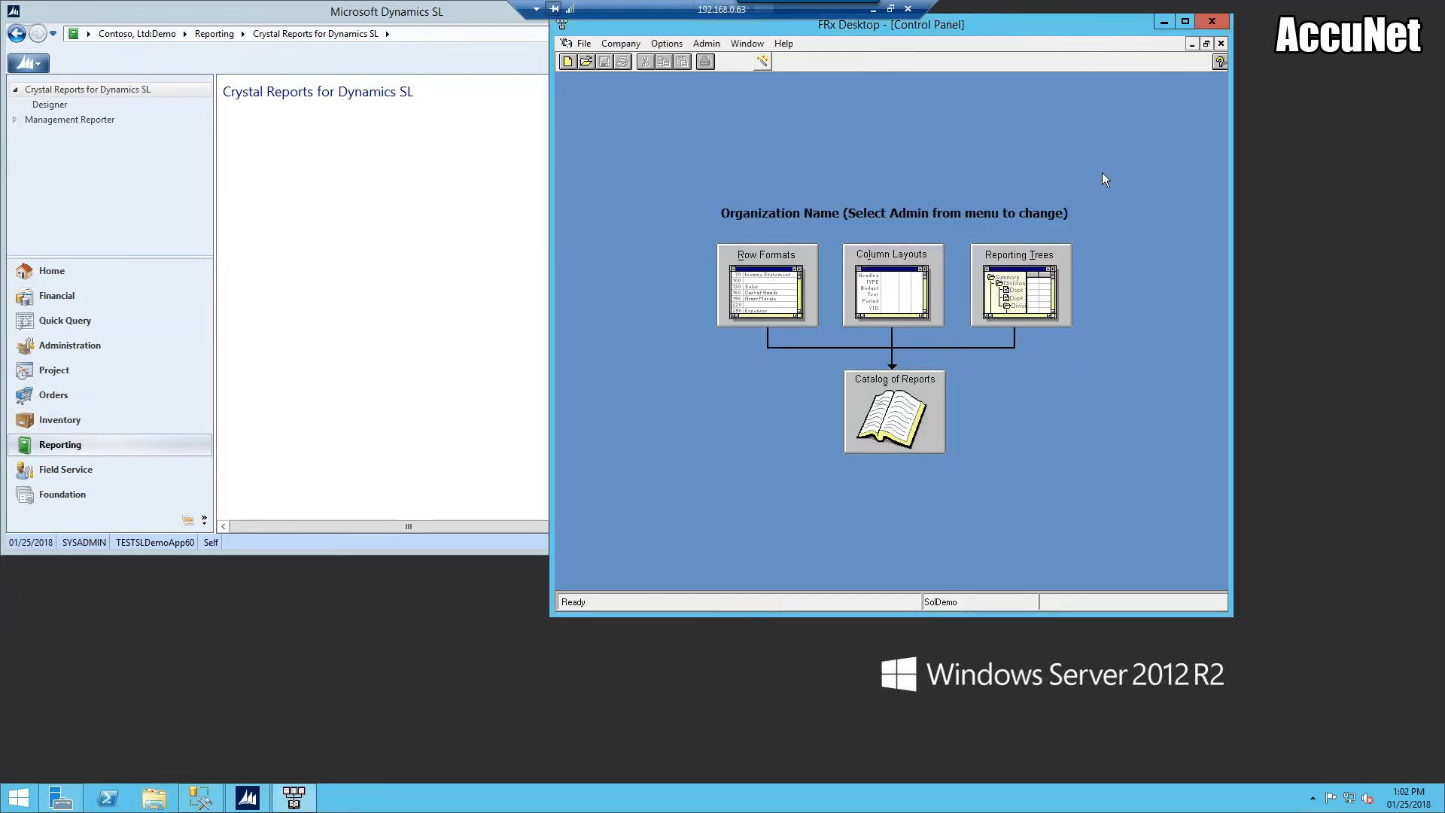
# - Review the System Specific Information of Solomon Demo Company, including its data source and authentication settings, and close the company information
pyautogui.click(615, 45)
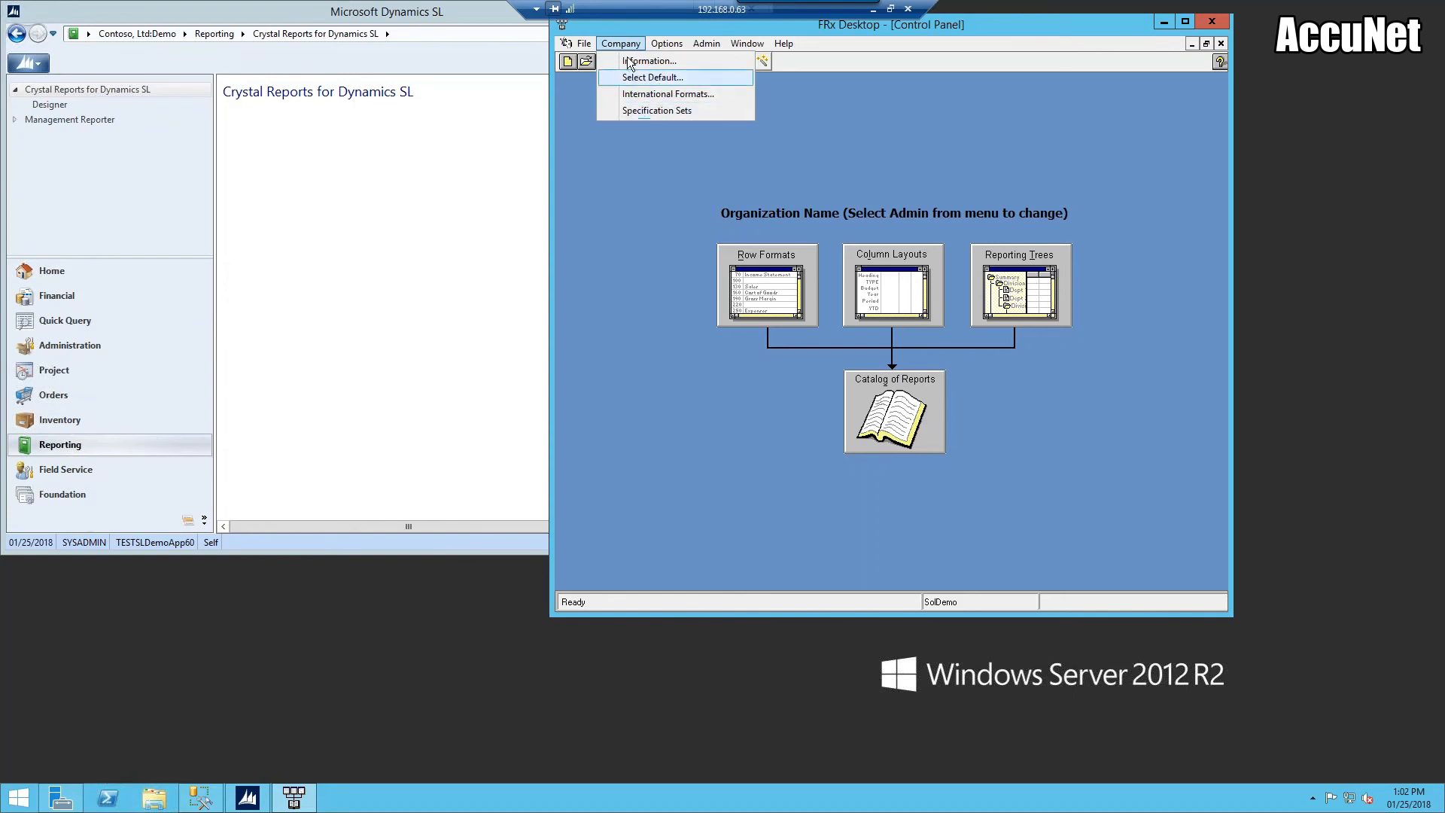
pyautogui.click(634, 62)
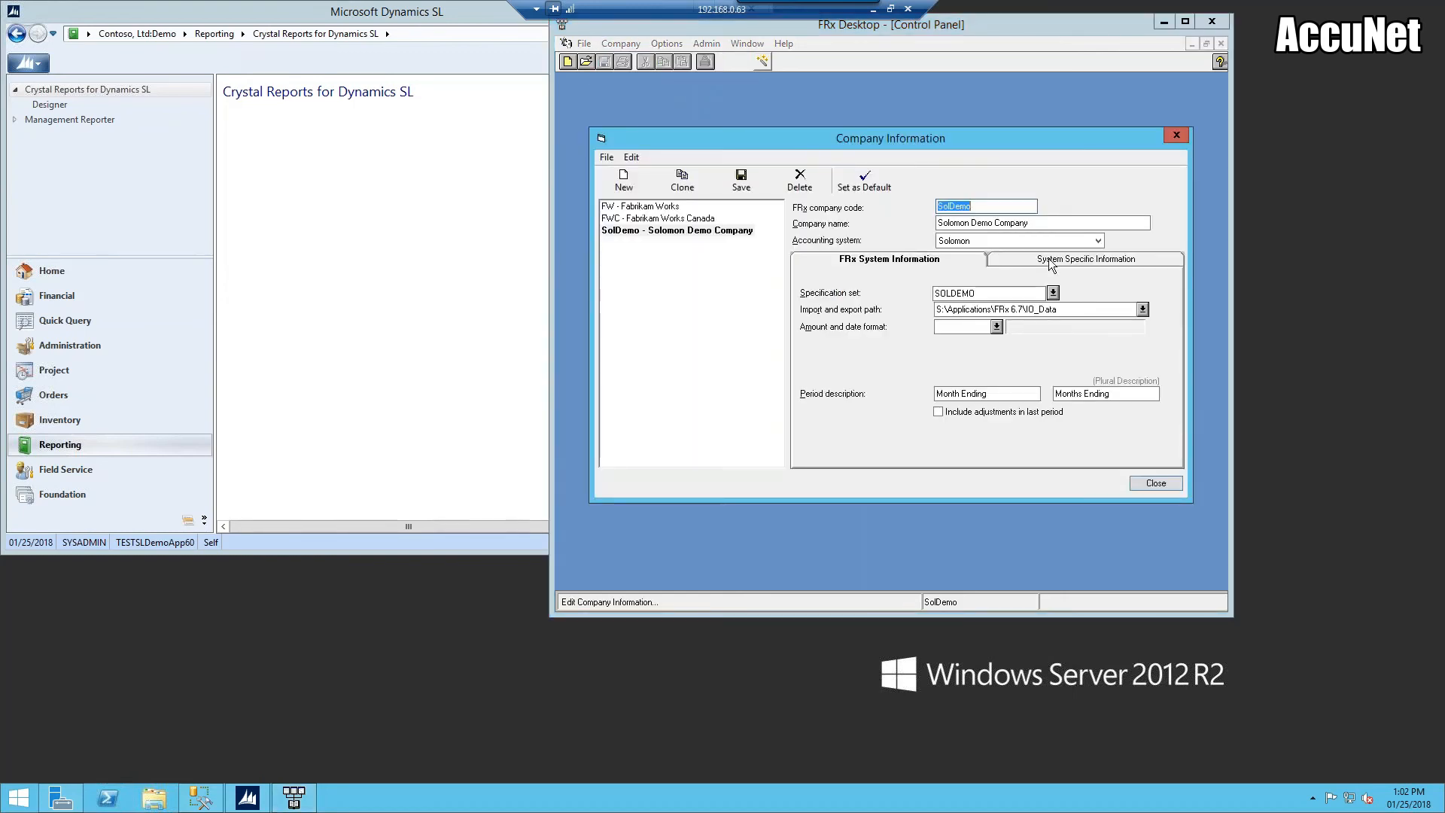
pyautogui.click(1054, 260)
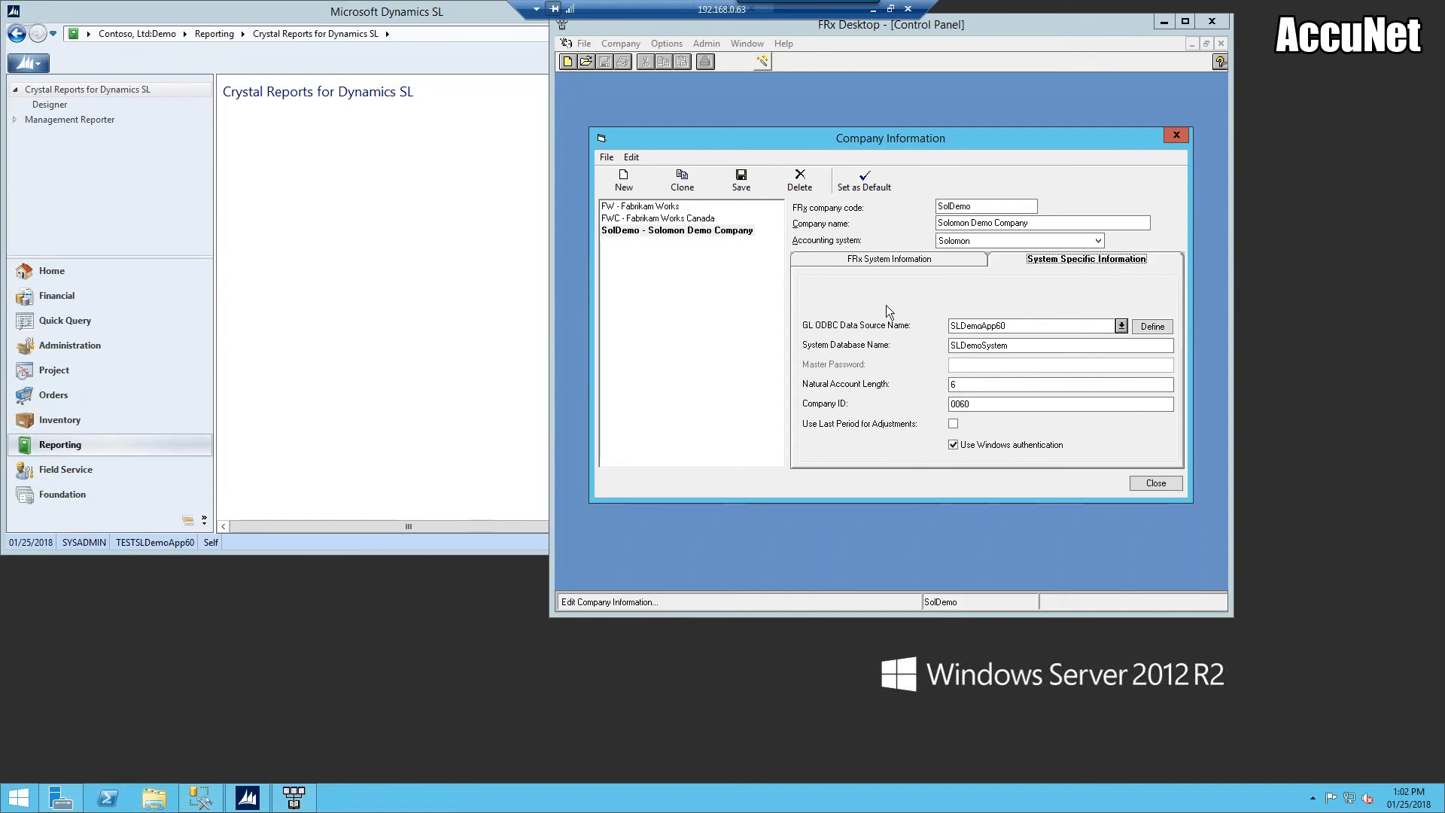
pyautogui.click(1157, 483)
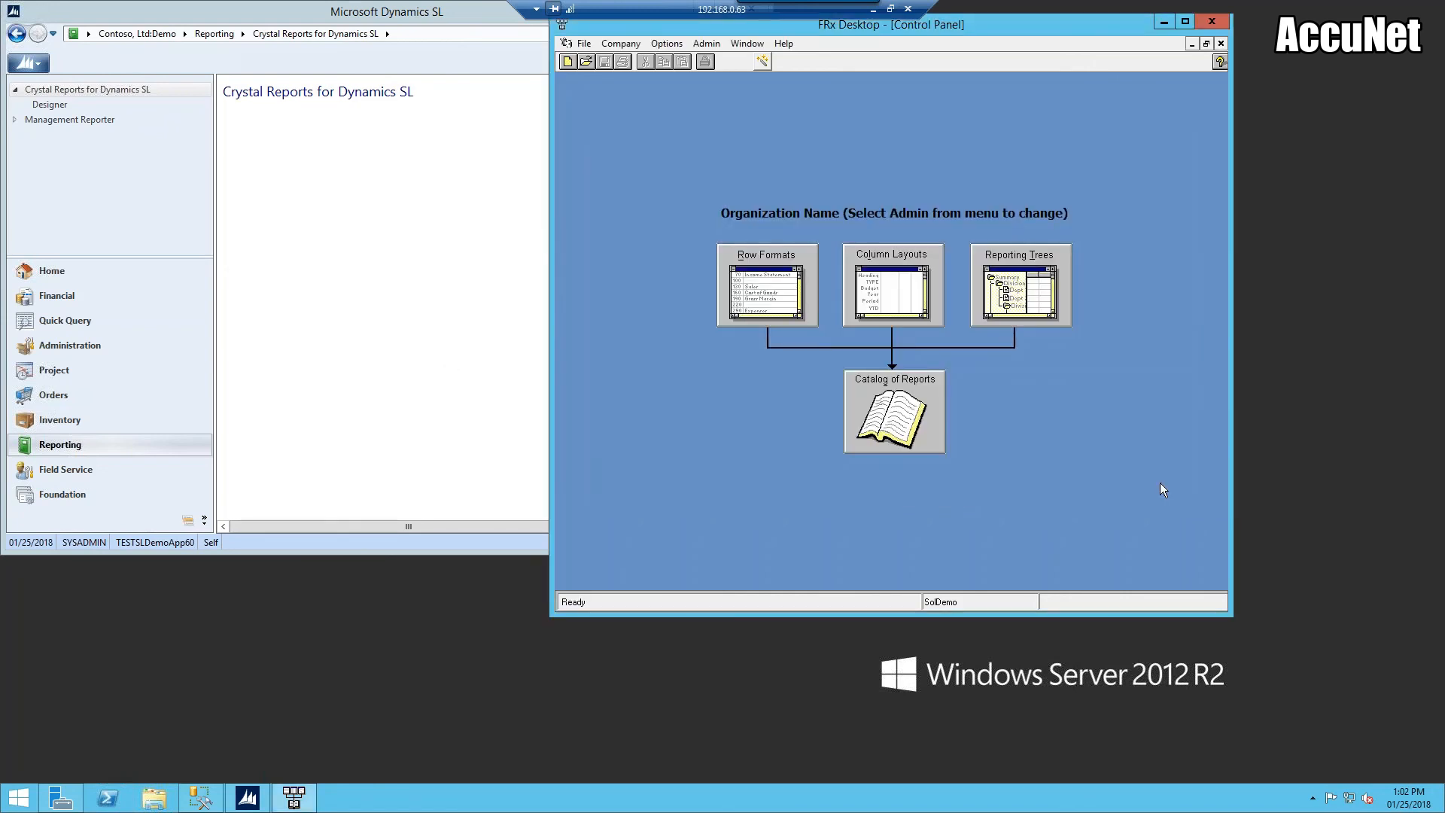